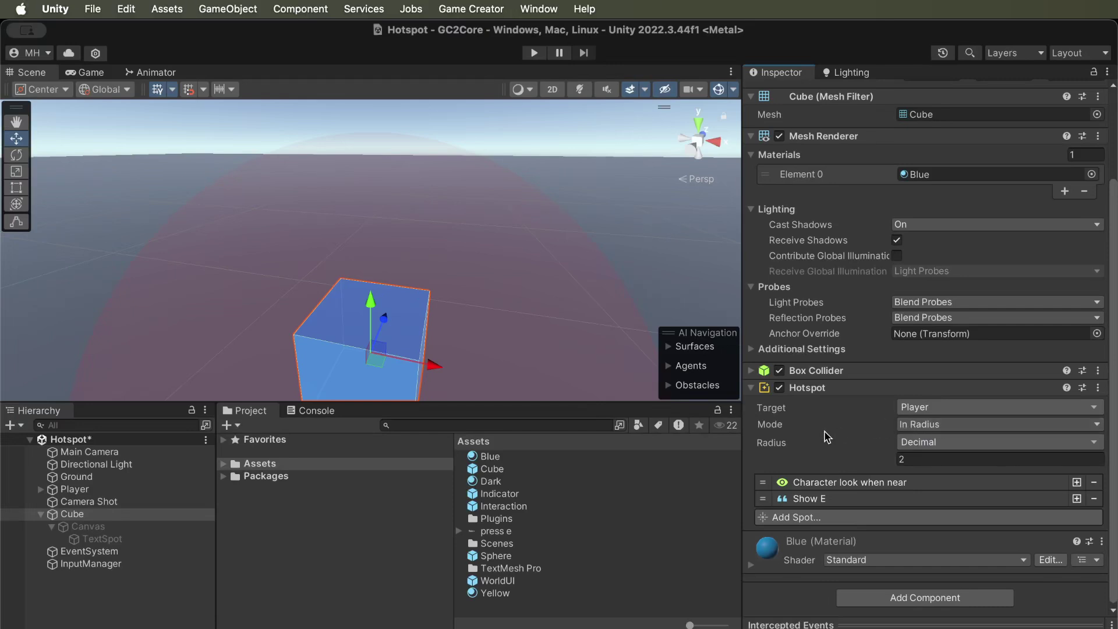
Step: Slightly enlarge the cube's Hotspot radius and set the Hotspot mode to On Interaction Focus
{"action": "scroll", "coordinate": [458, 275], "scroll_direction": "down", "scroll_amount": 5}
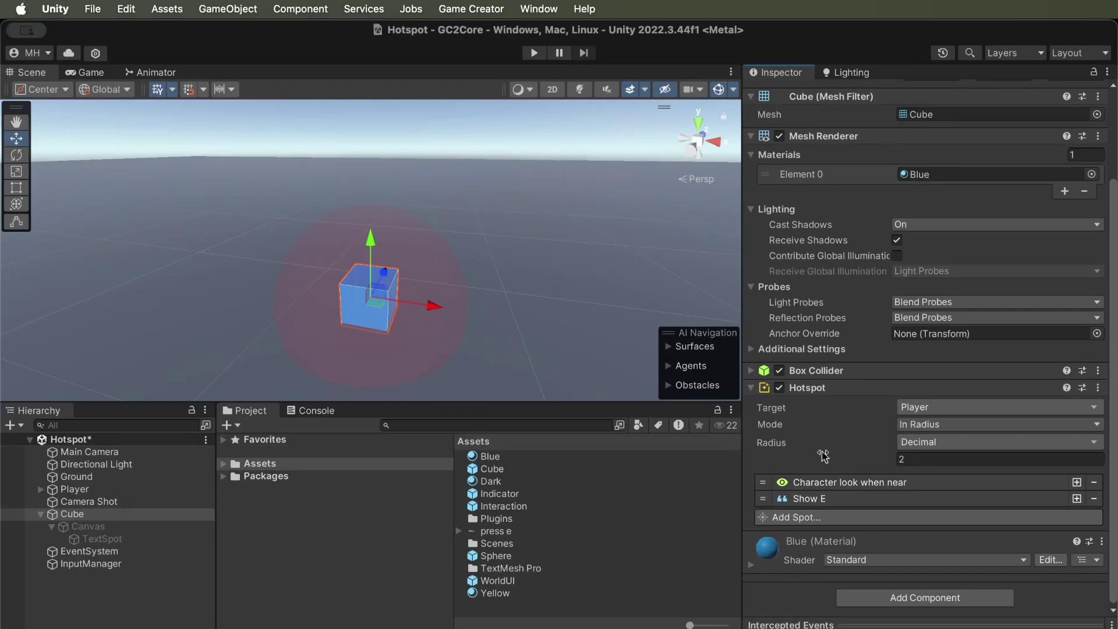
{"action": "mouse_move", "coordinate": [834, 461]}
{"action": "left_mouse_down"}
{"action": "mouse_move", "coordinate": [862, 462]}
{"action": "mouse_move", "coordinate": [820, 464]}
{"action": "mouse_move", "coordinate": [849, 463]}
{"action": "mouse_move", "coordinate": [839, 464]}
{"action": "left_mouse_up"}
{"action": "left_click", "coordinate": [923, 424]}
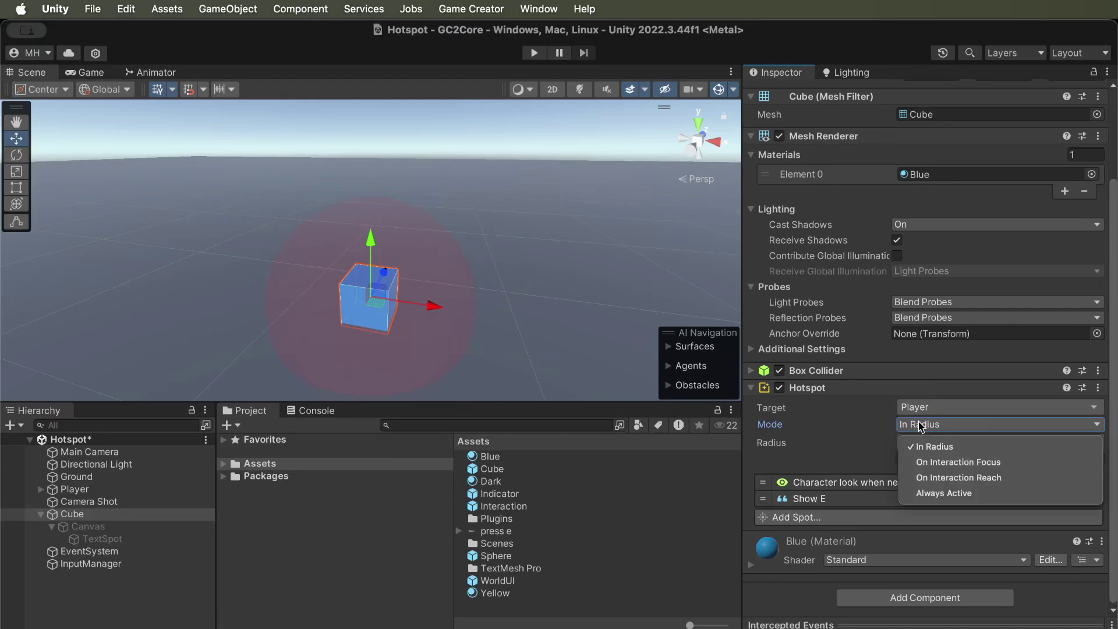
{"action": "left_click", "coordinate": [922, 464]}
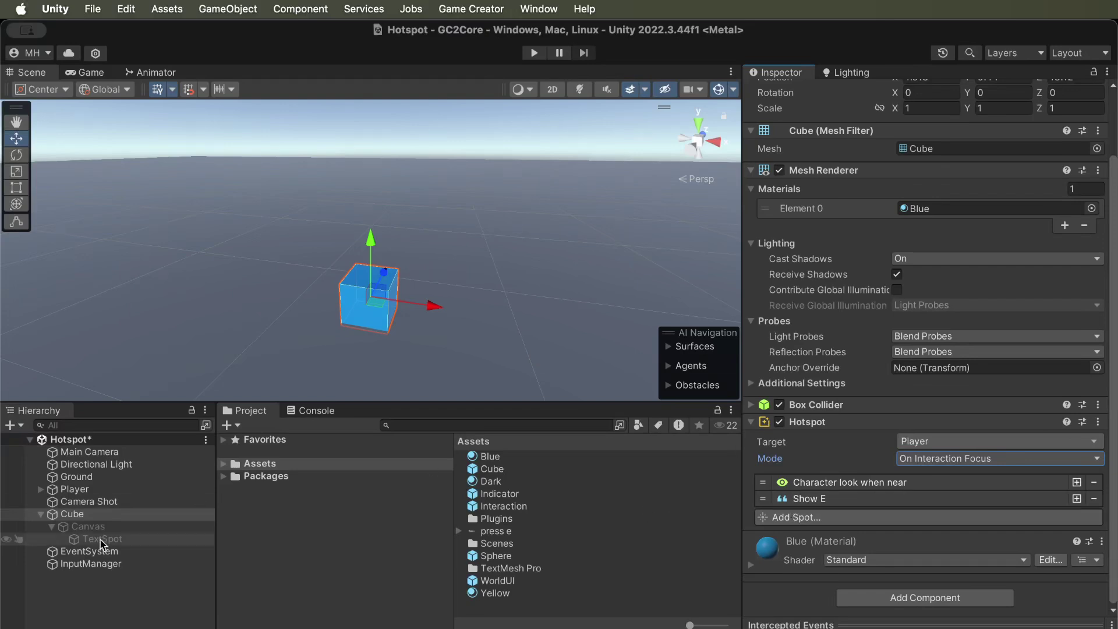
Step: Frame the Player in the scene and increase its Interaction radius to 4.11
{"action": "left_click", "coordinate": [81, 491]}
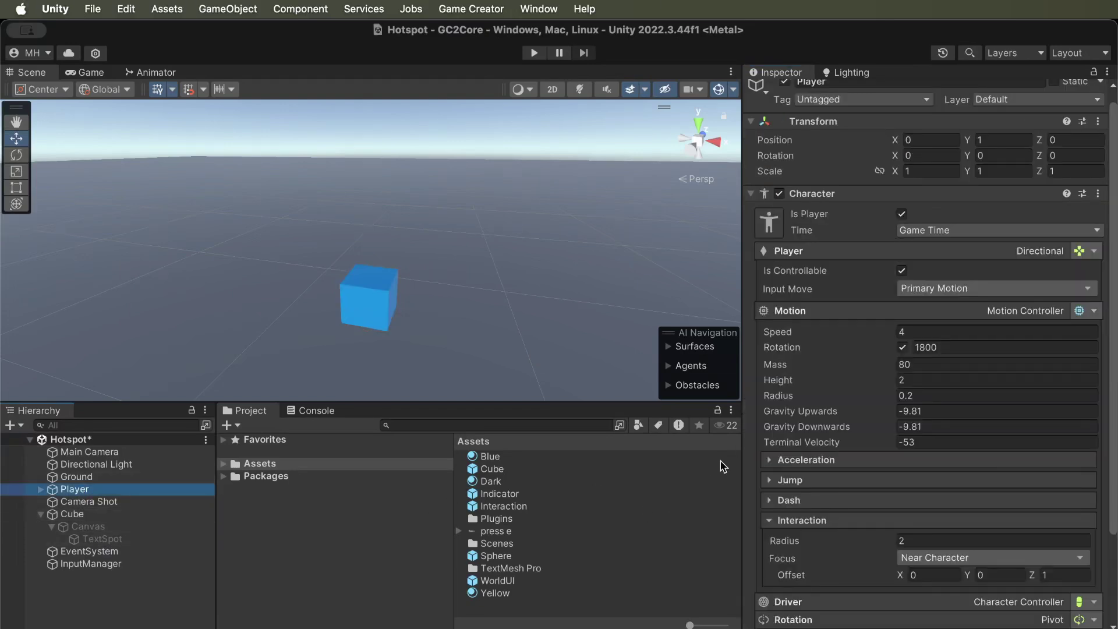
{"action": "scroll", "coordinate": [841, 427], "scroll_direction": "down", "scroll_amount": 2}
{"action": "scroll", "coordinate": [840, 426], "scroll_direction": "down", "scroll_amount": 3}
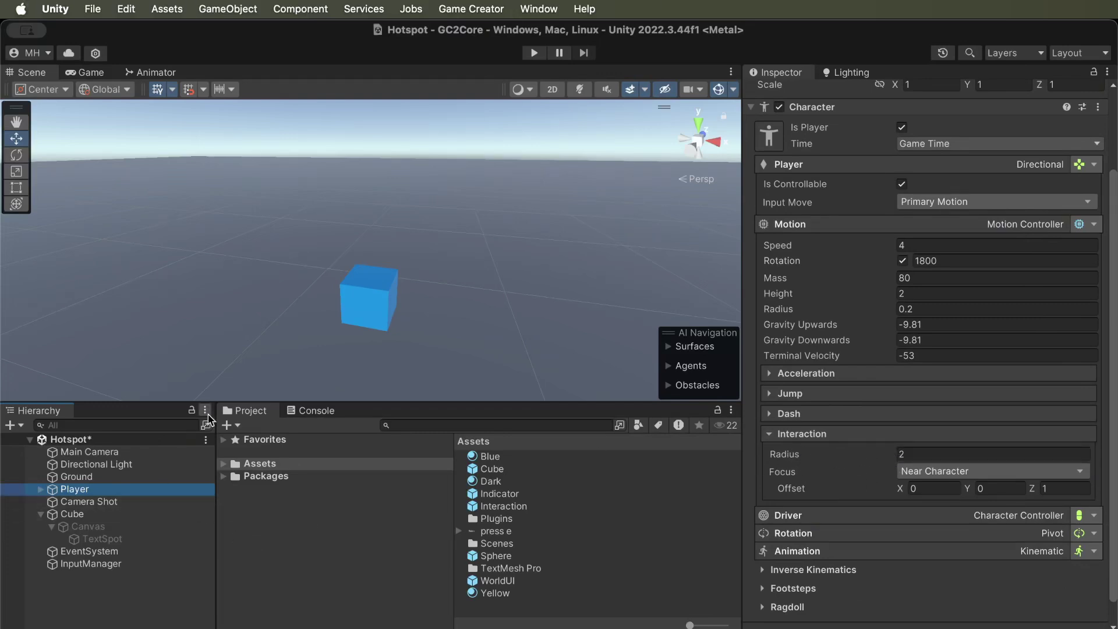
{"action": "key", "text": "f"}
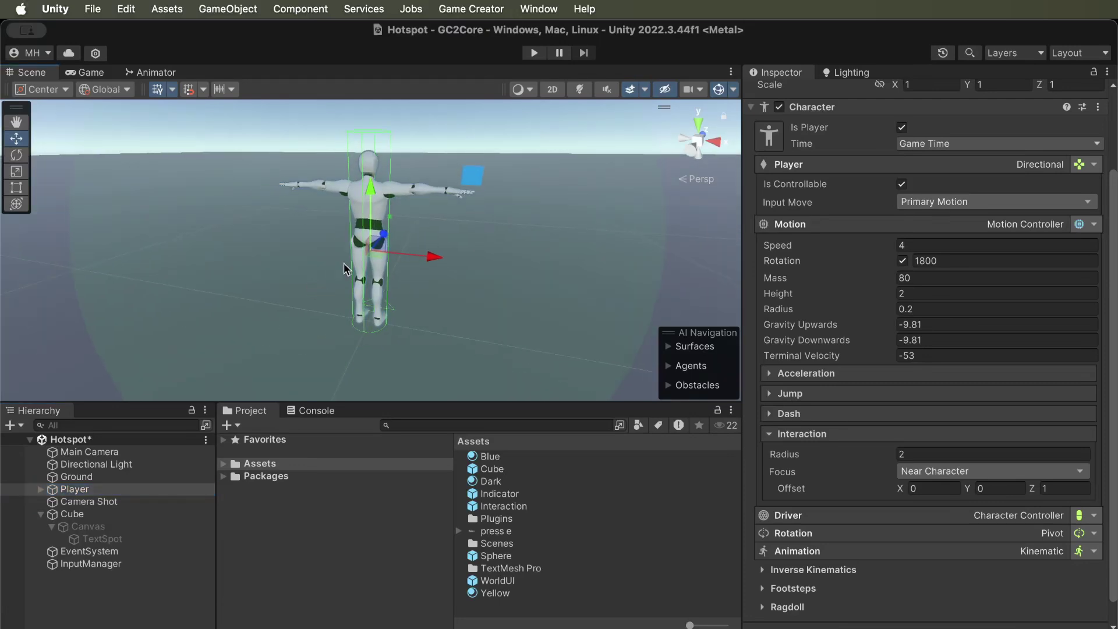
{"action": "scroll", "coordinate": [353, 256], "scroll_direction": "down", "scroll_amount": 3}
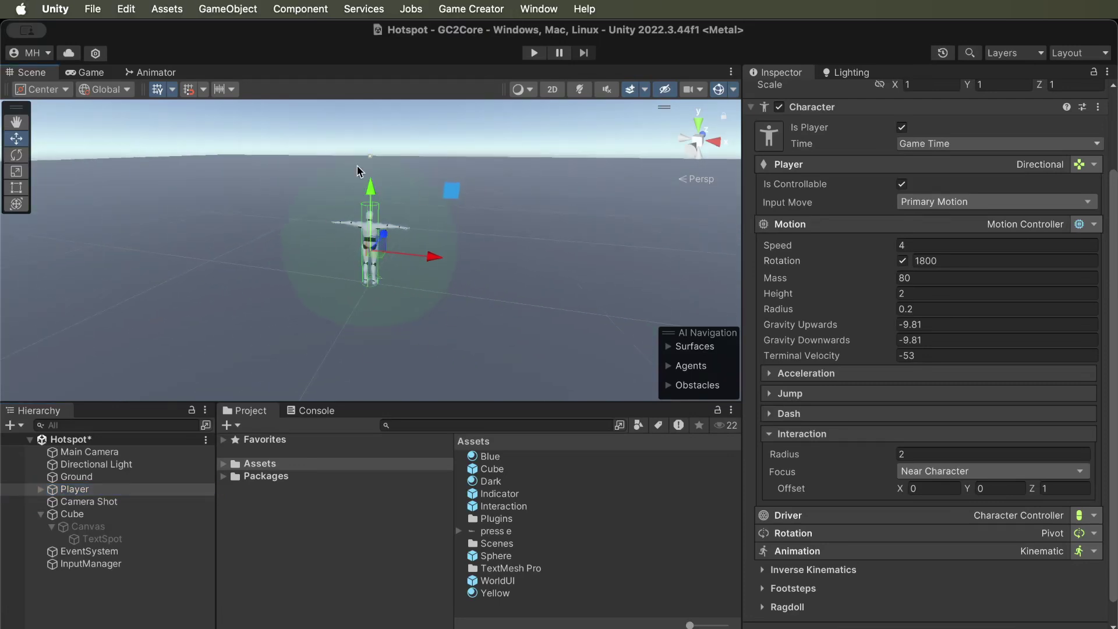
{"action": "left_click_drag", "start_coordinate": [783, 454], "coordinate": [823, 459]}
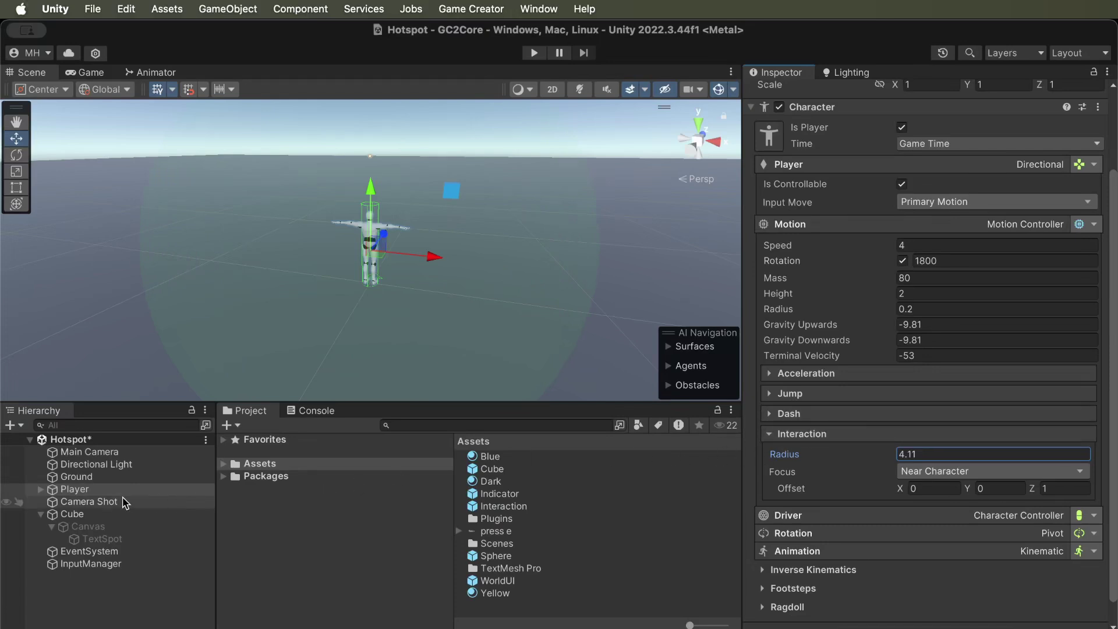
Step: Reselect the Cube and play-test the scene, walking the character up to and around it to check its interact prompt
{"action": "left_click", "coordinate": [93, 501]}
{"action": "left_click", "coordinate": [72, 514]}
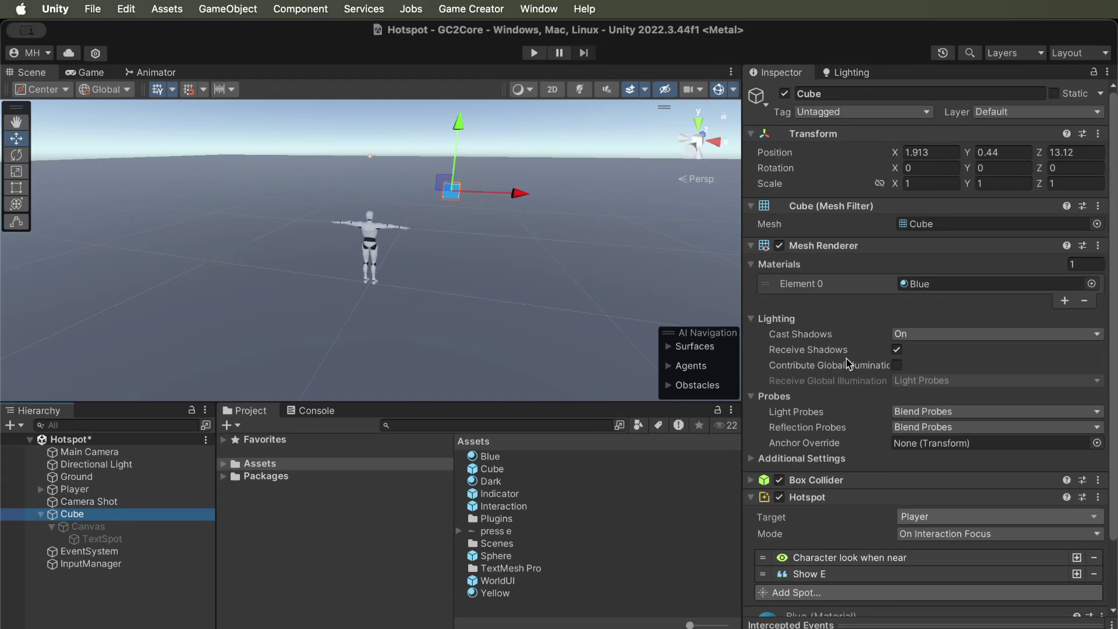
{"action": "scroll", "coordinate": [862, 382], "scroll_direction": "down", "scroll_amount": 3}
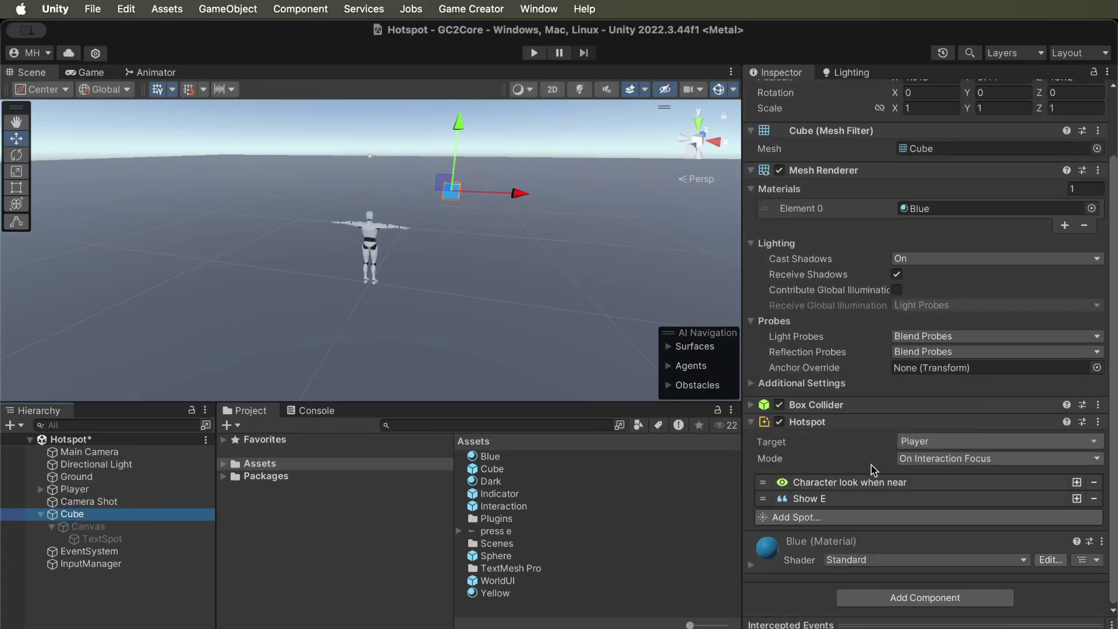
{"action": "left_click", "coordinate": [534, 54]}
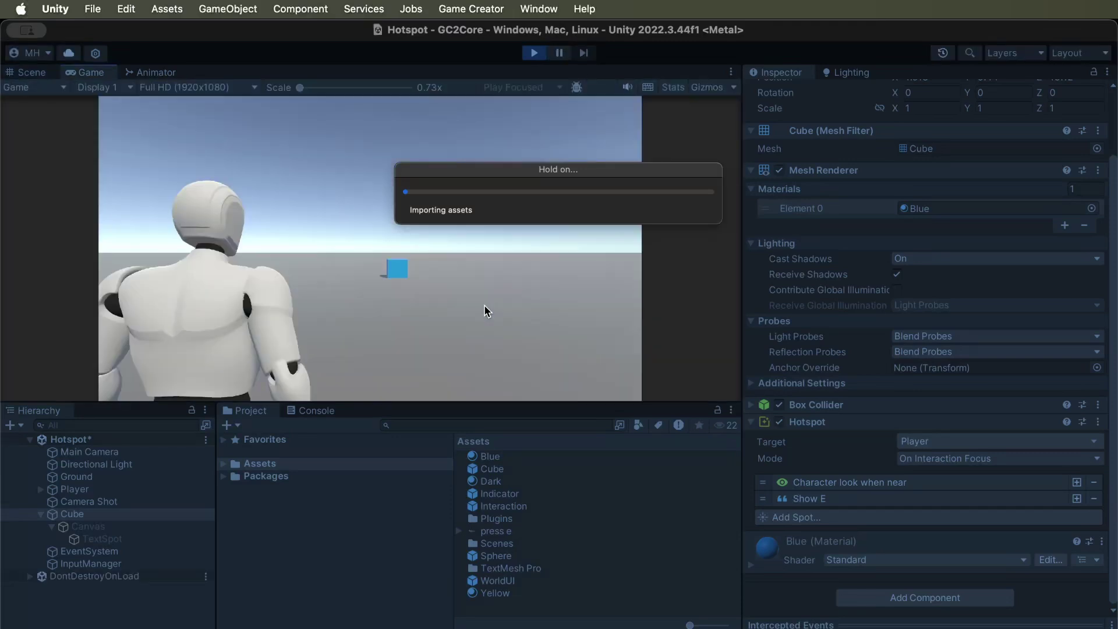
{"action": "scroll", "coordinate": [473, 314], "scroll_direction": "down", "scroll_amount": 3}
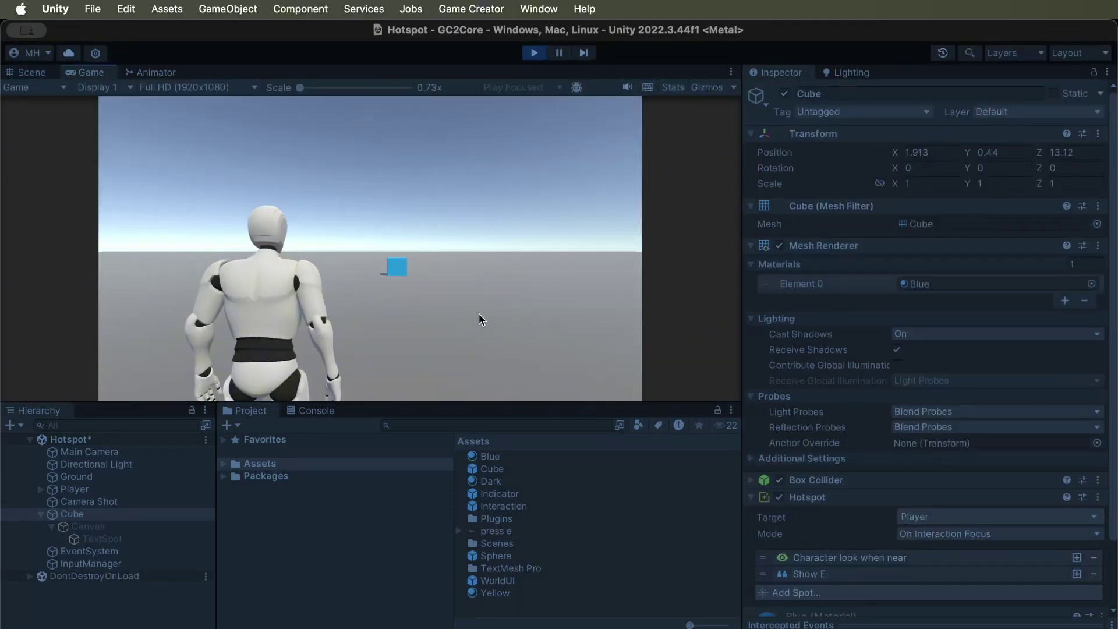
{"action": "key", "text": "w"}
{"action": "key", "text": "w"}
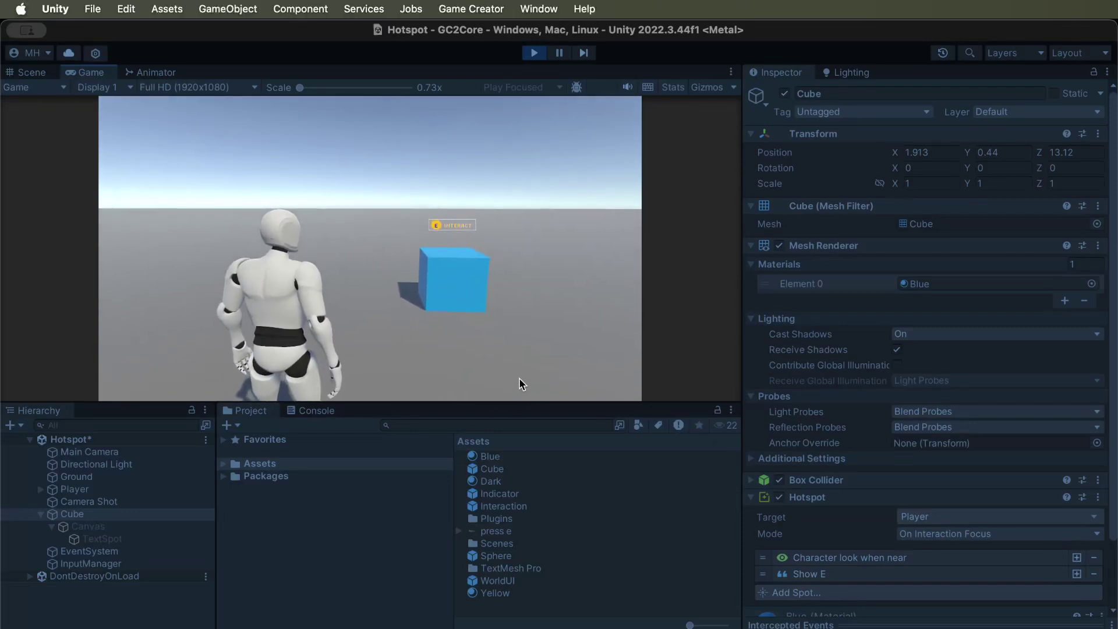
{"action": "key", "text": "d"}
{"action": "key", "text": "a"}
{"action": "key", "text": "w"}
{"action": "key", "text": "s"}
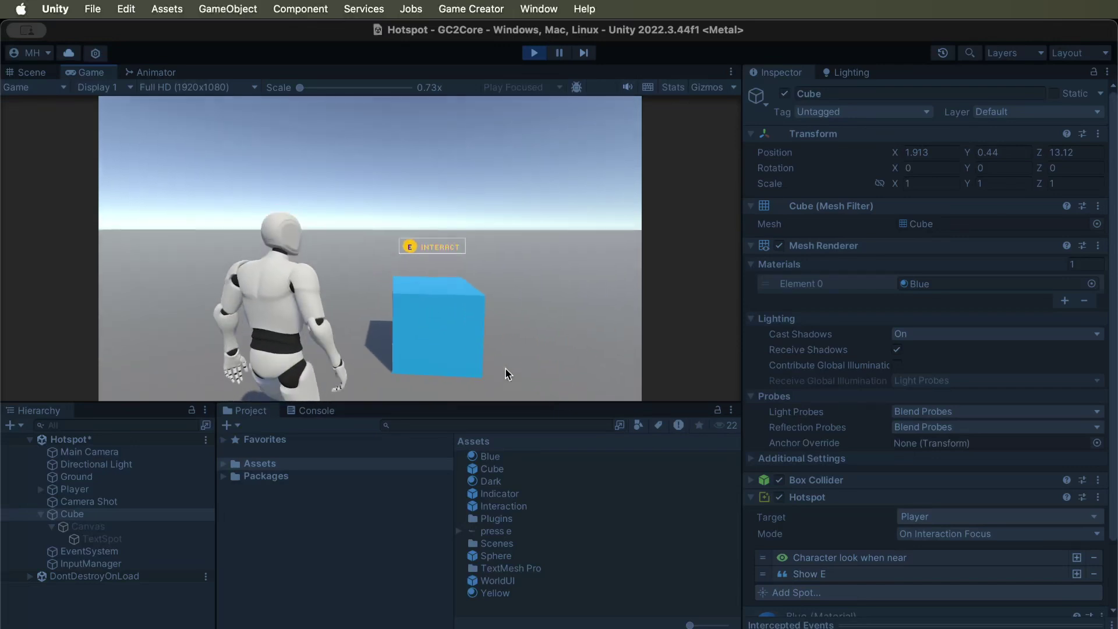
{"action": "left_click", "coordinate": [533, 54]}
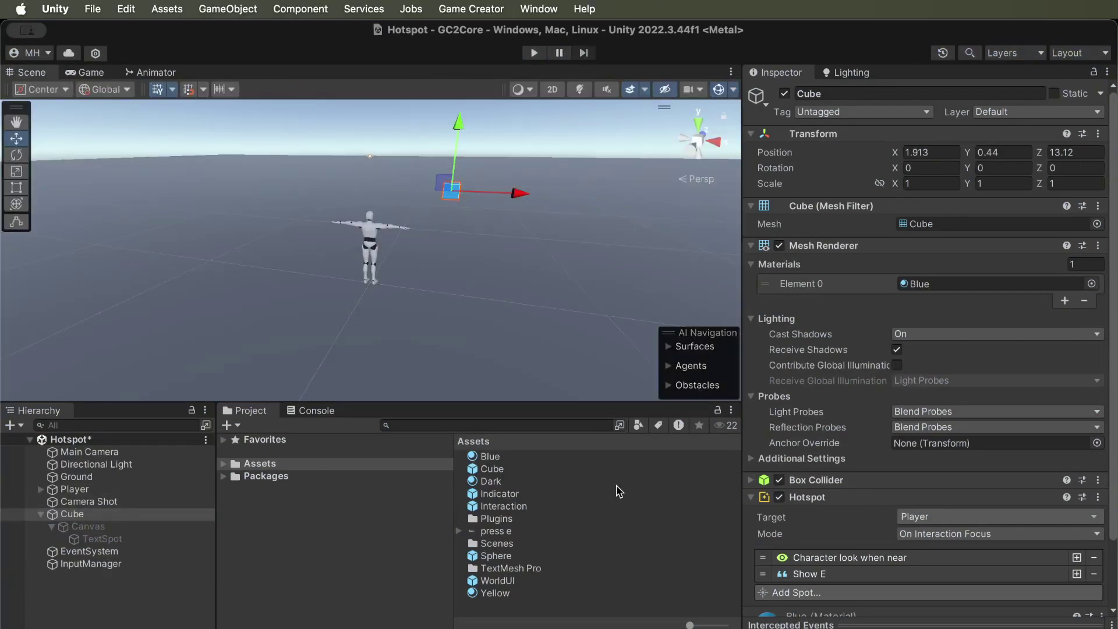
Step: Set the cube's Hotspot mode to Always Active
{"action": "scroll", "coordinate": [860, 514], "scroll_direction": "down", "scroll_amount": 3}
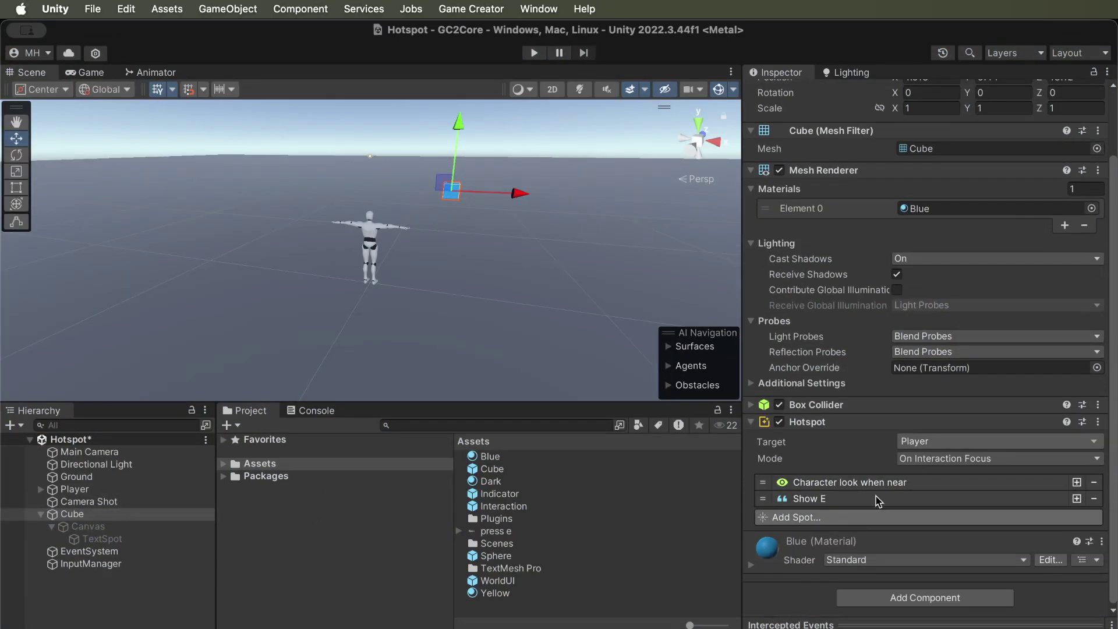
{"action": "left_click", "coordinate": [912, 457]}
{"action": "left_click", "coordinate": [923, 528]}
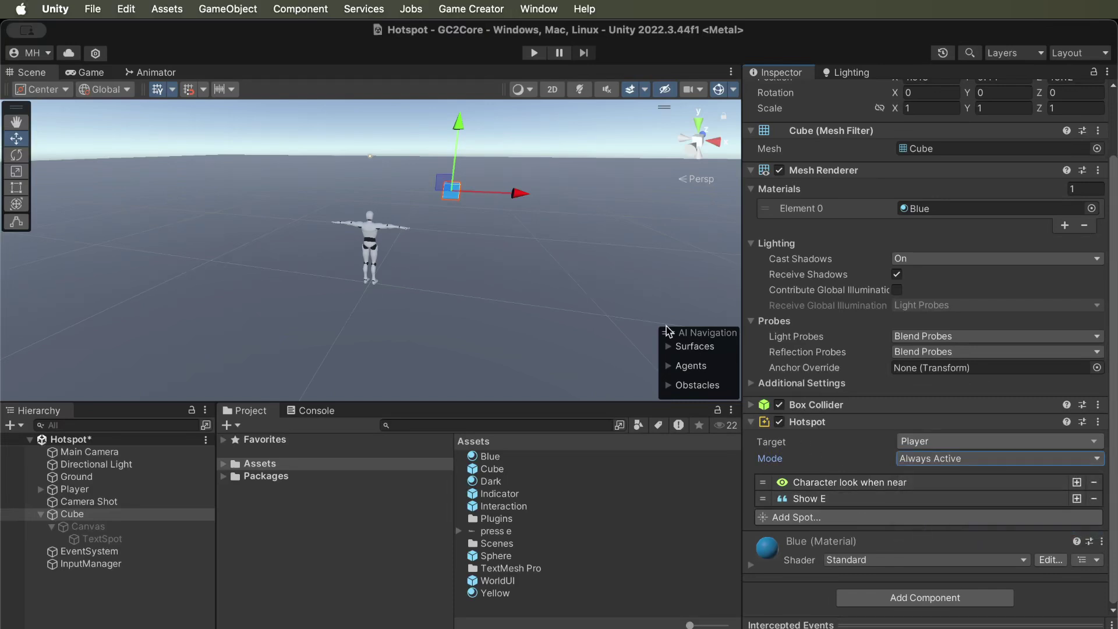
Step: Play-test the Always Active hotspot by walking the character near and far from the cube, and stop the game
{"action": "left_click", "coordinate": [534, 53]}
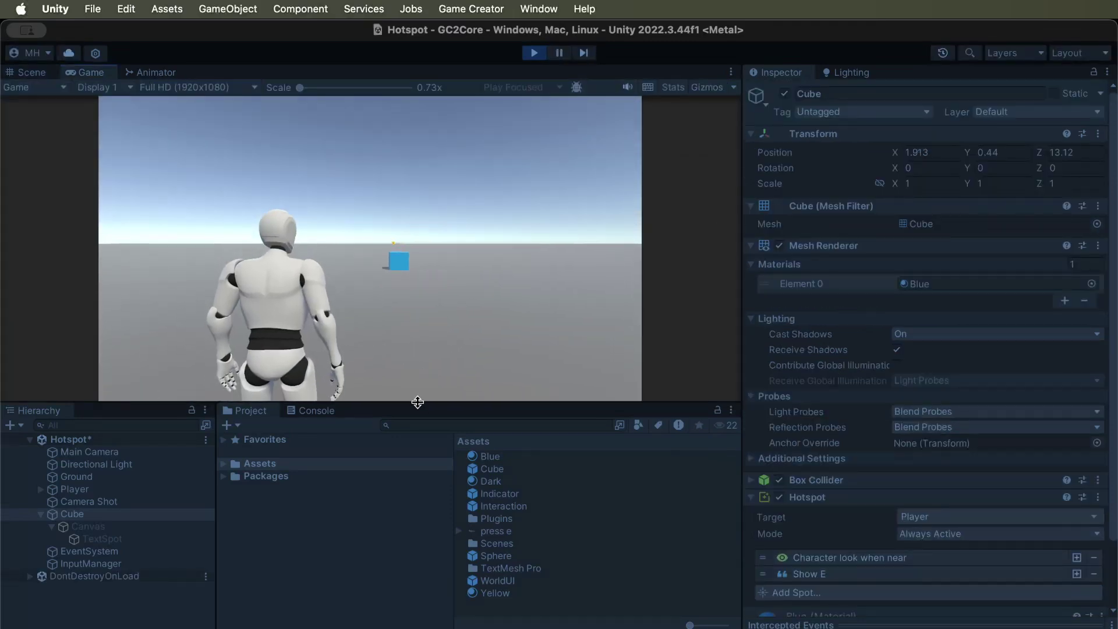
{"action": "key", "text": "w"}
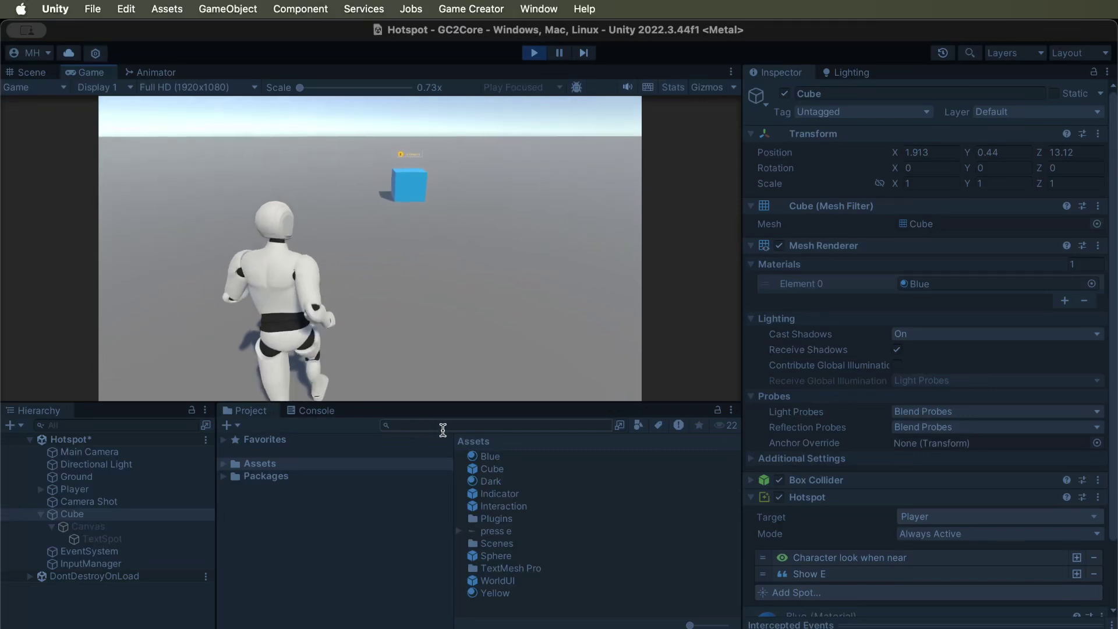
{"action": "key", "text": "w"}
{"action": "key", "text": "d"}
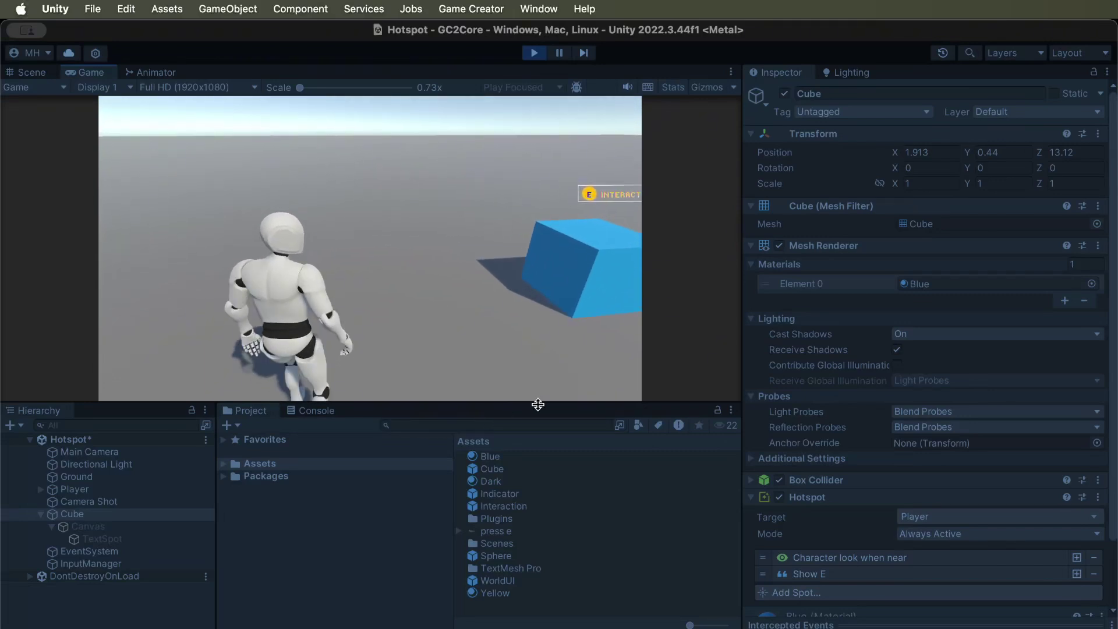
{"action": "key", "text": "s"}
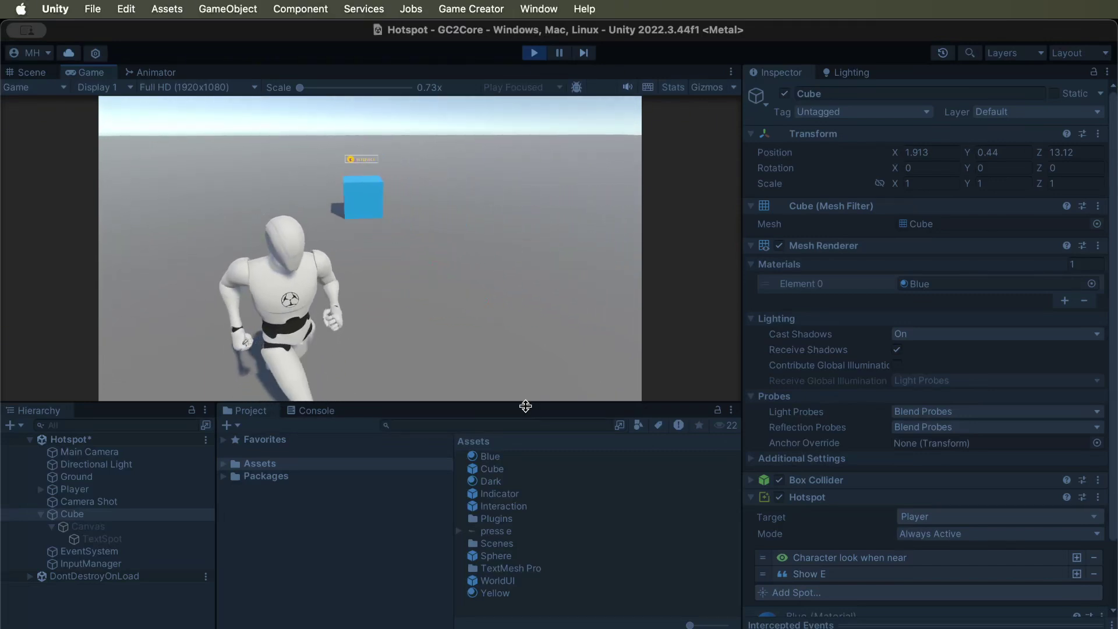
{"action": "key", "text": "w"}
{"action": "key", "text": "d"}
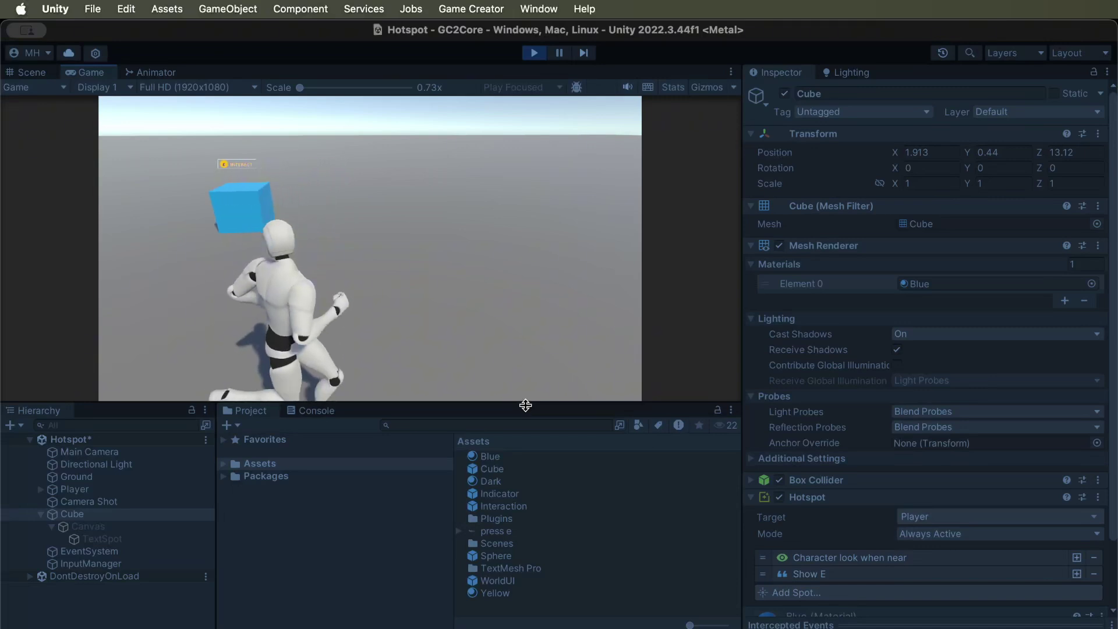
{"action": "key", "text": "a"}
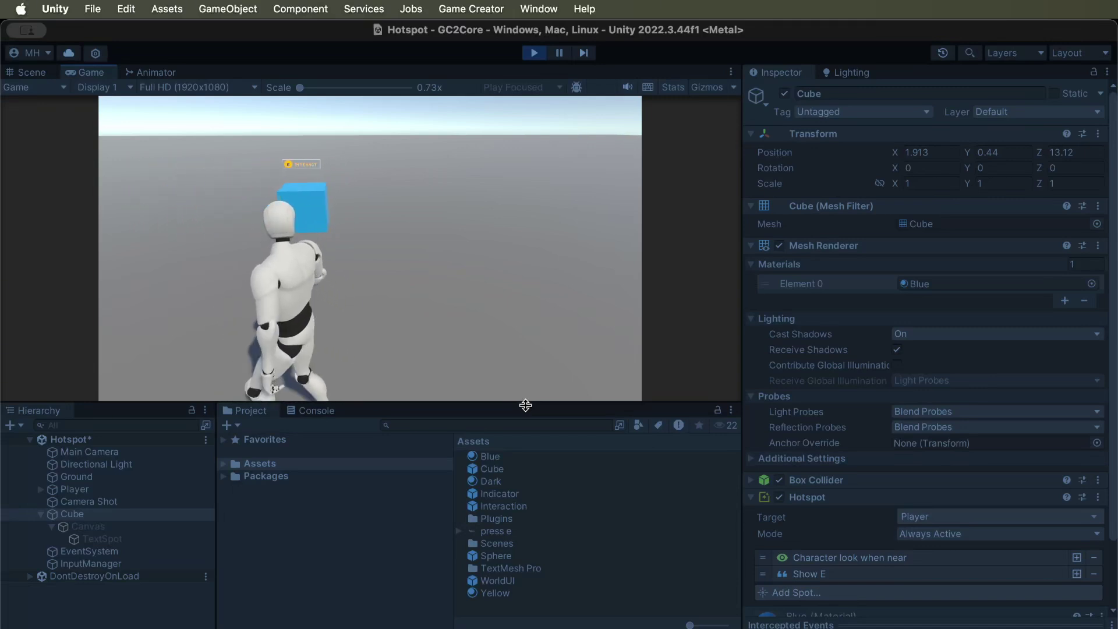
{"action": "key", "text": "a"}
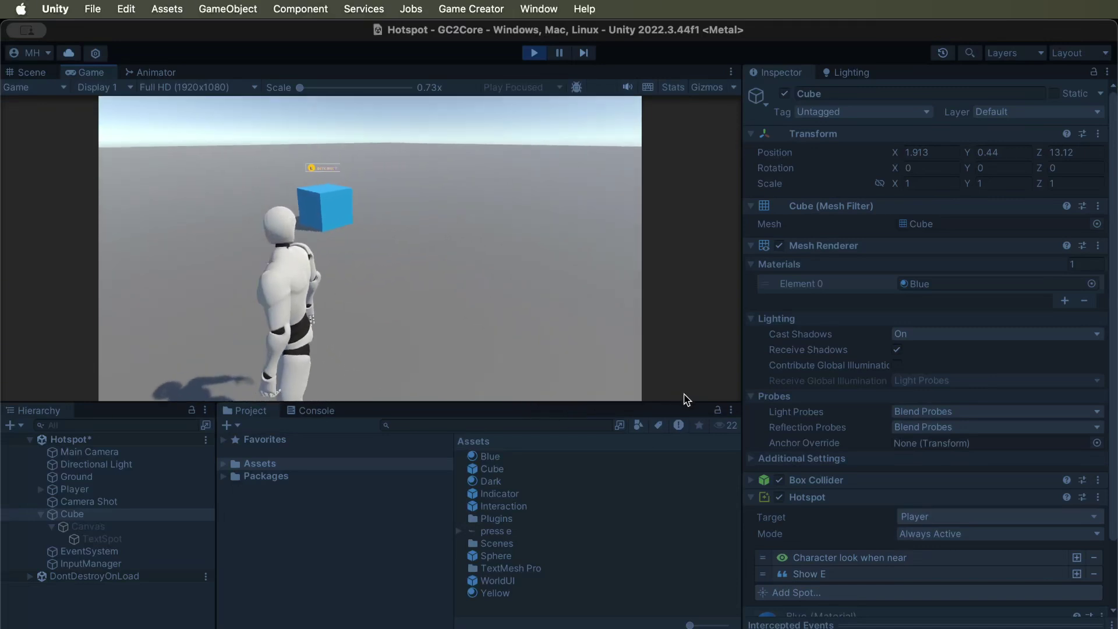
{"action": "key", "text": "s"}
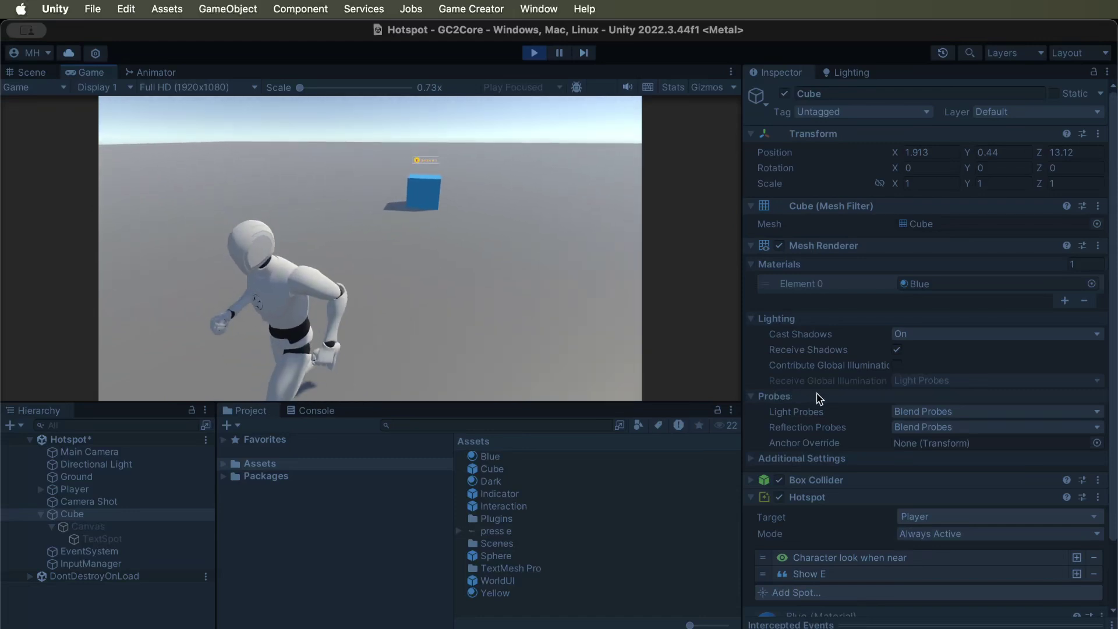
{"action": "key", "text": "w"}
{"action": "key", "text": "d"}
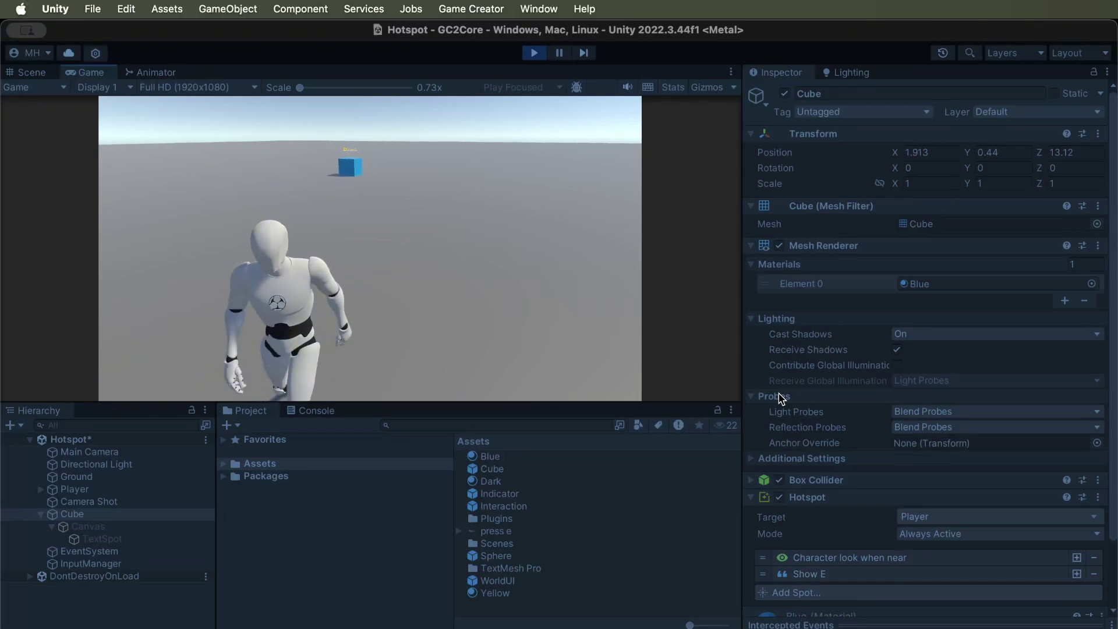
{"action": "key", "text": "d"}
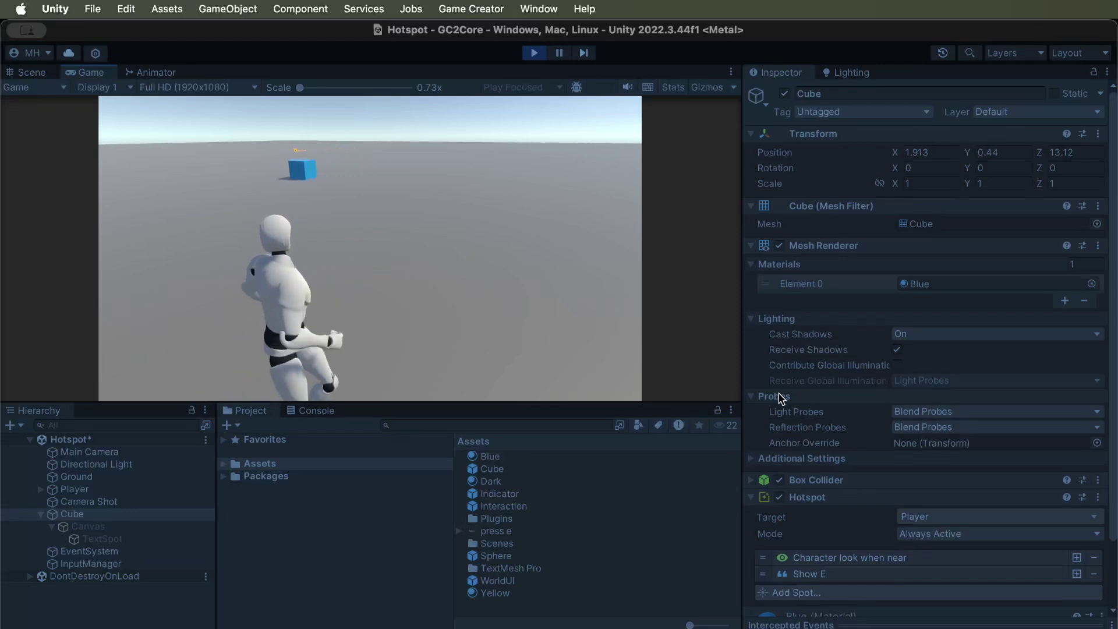
{"action": "key", "text": "a"}
{"action": "key", "text": "s"}
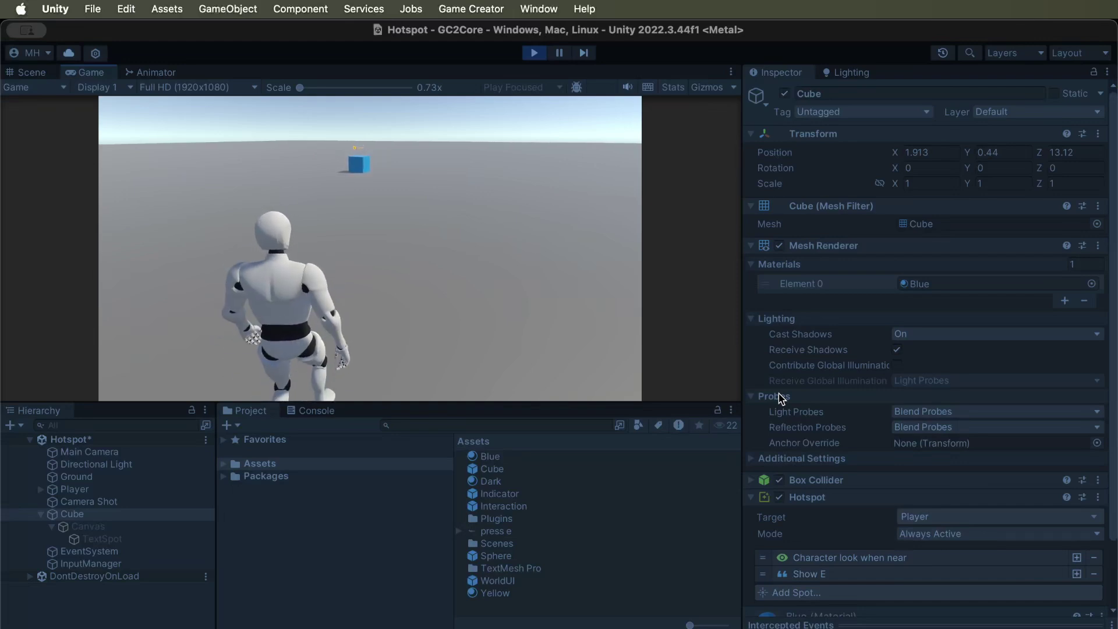
{"action": "key", "text": "d"}
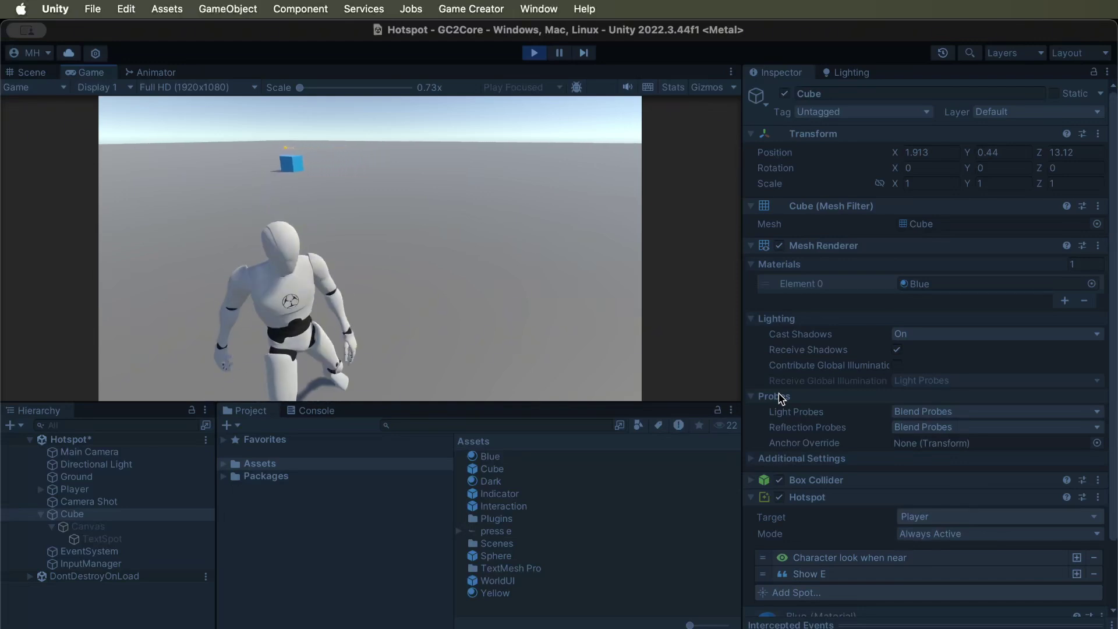
{"action": "key", "text": "s"}
{"action": "key", "text": "a"}
{"action": "key", "text": "d"}
{"action": "key", "text": "a"}
{"action": "key", "text": "d"}
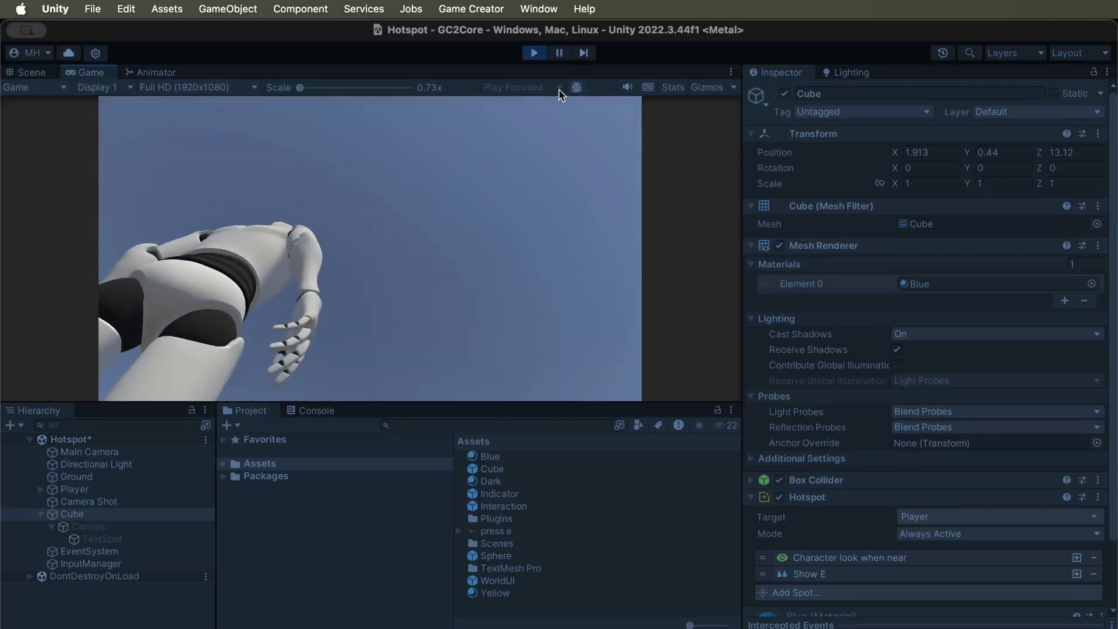
{"action": "left_click", "coordinate": [534, 56]}
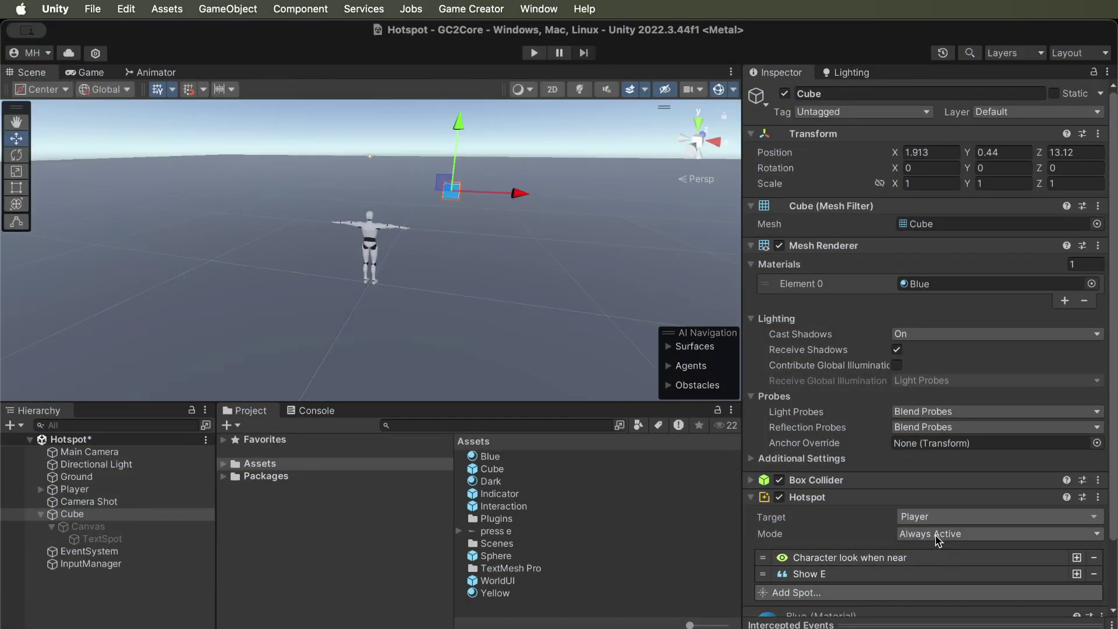
Step: Set the cube's Hotspot mode to On Interaction Reach and review its On Interact trigger
{"action": "left_click", "coordinate": [938, 535]}
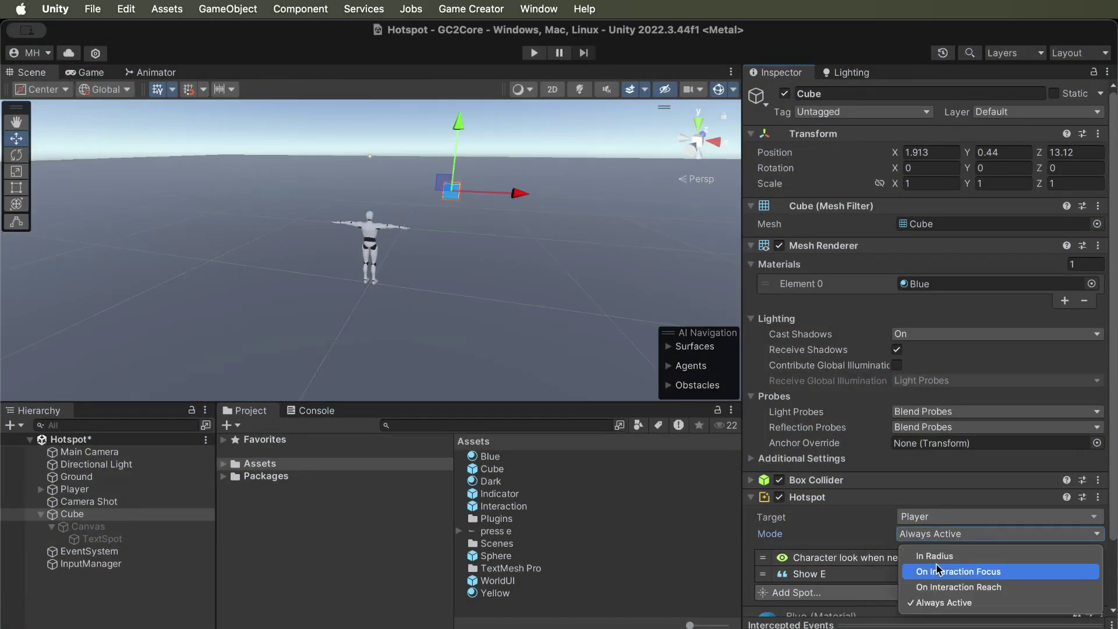
{"action": "left_click", "coordinate": [939, 587]}
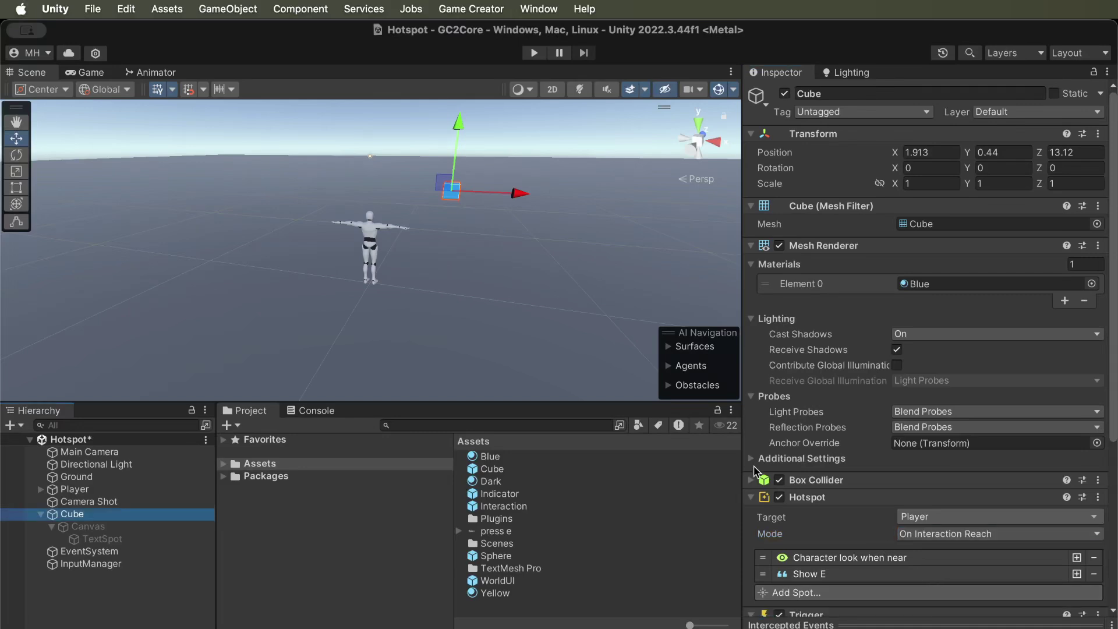
{"action": "scroll", "coordinate": [827, 460], "scroll_direction": "down", "scroll_amount": 5}
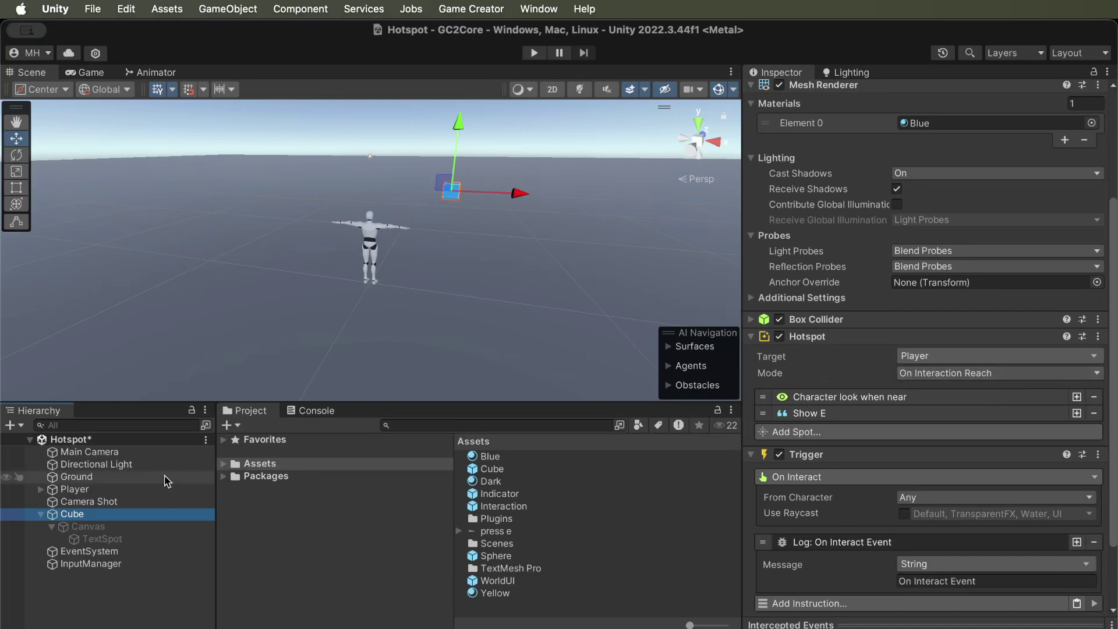
Step: Select the Player and review the available Focus modes in its Interaction settings, leaving the current choice in place
{"action": "left_click", "coordinate": [105, 490]}
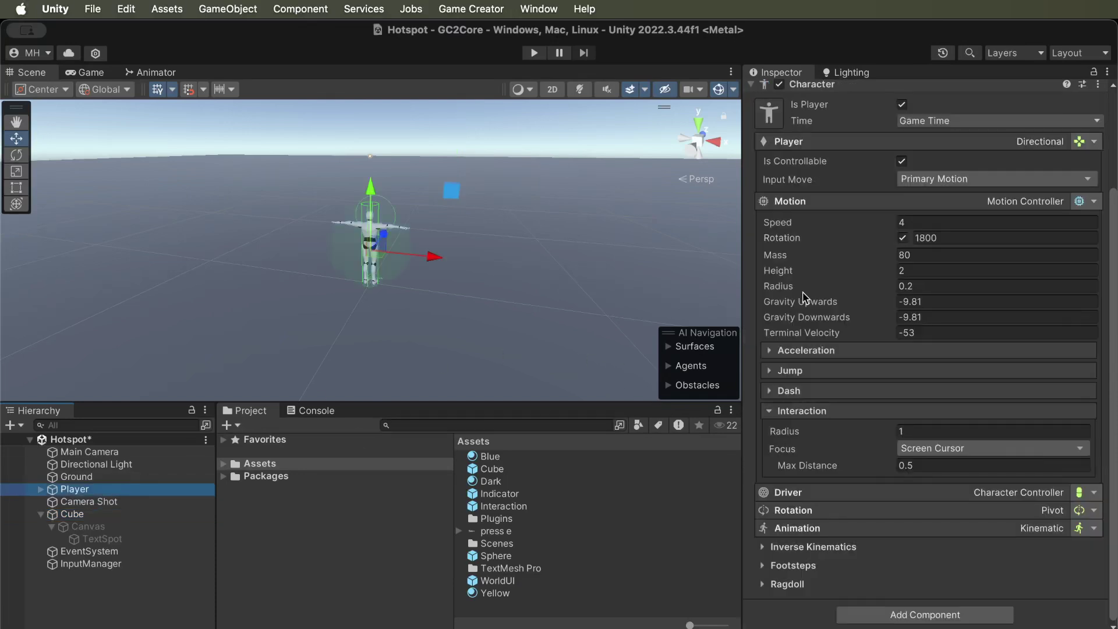
{"action": "left_click", "coordinate": [917, 457]}
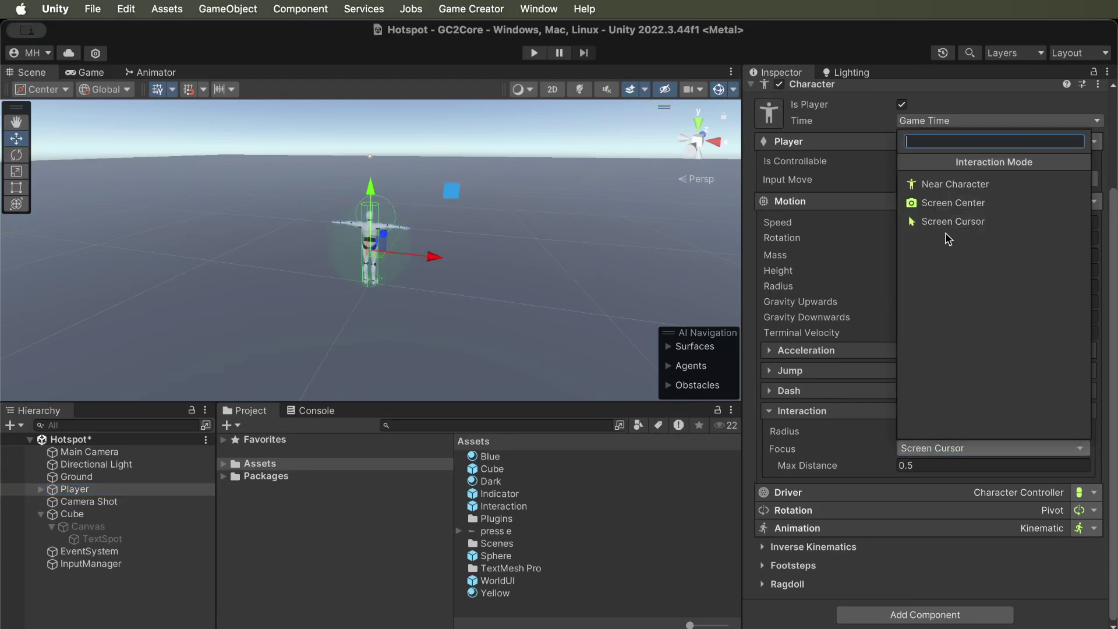
{"action": "left_click", "coordinate": [922, 457]}
{"action": "left_click", "coordinate": [913, 459]}
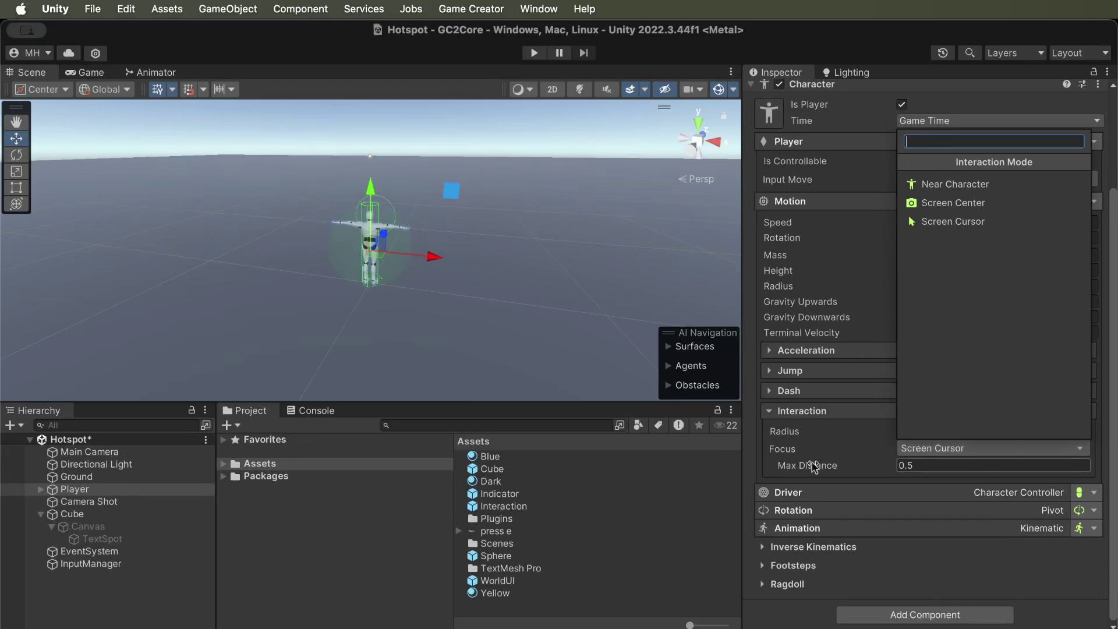
{"action": "left_click", "coordinate": [499, 230]}
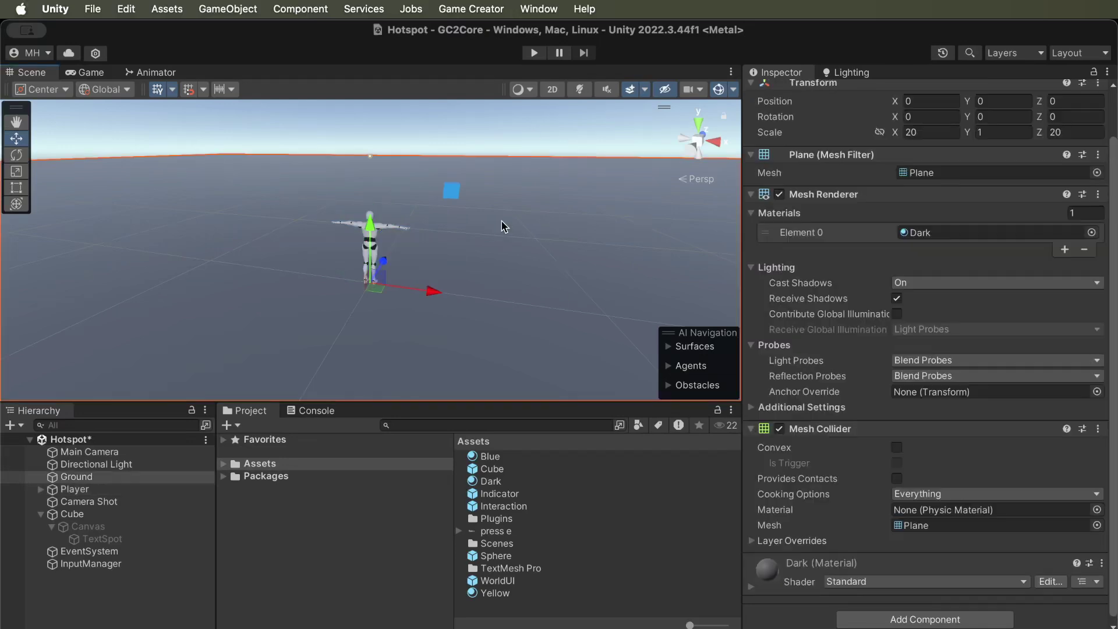
Step: Play-test the On Interaction Reach hotspot by walking the character up to and around the cube, and stop the game
{"action": "left_click", "coordinate": [533, 53]}
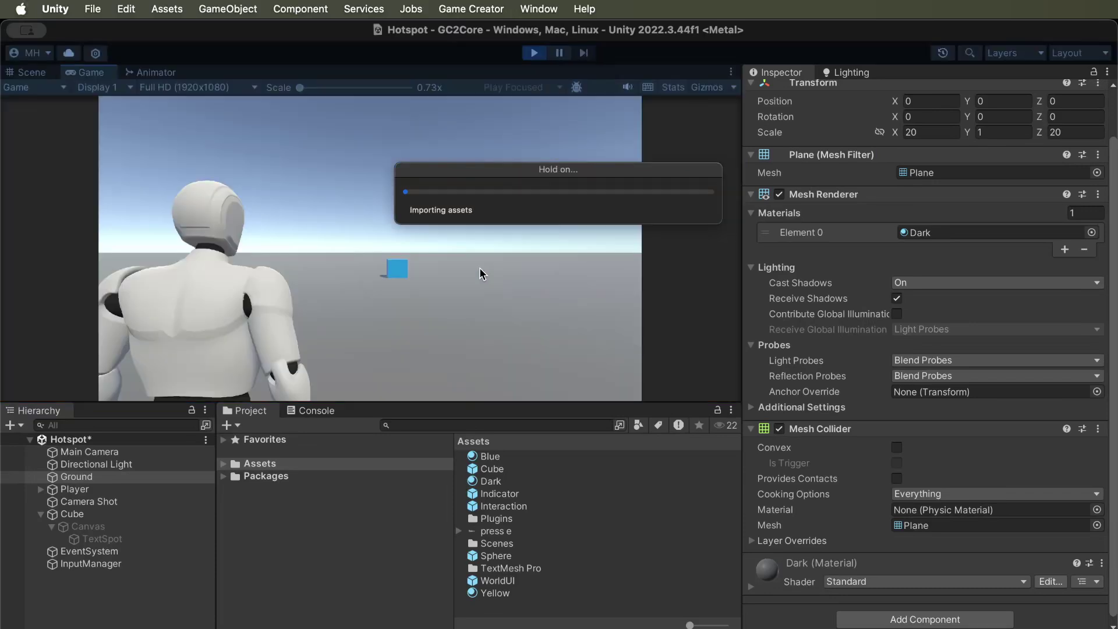
{"action": "key", "text": "w"}
{"action": "key", "text": "w"}
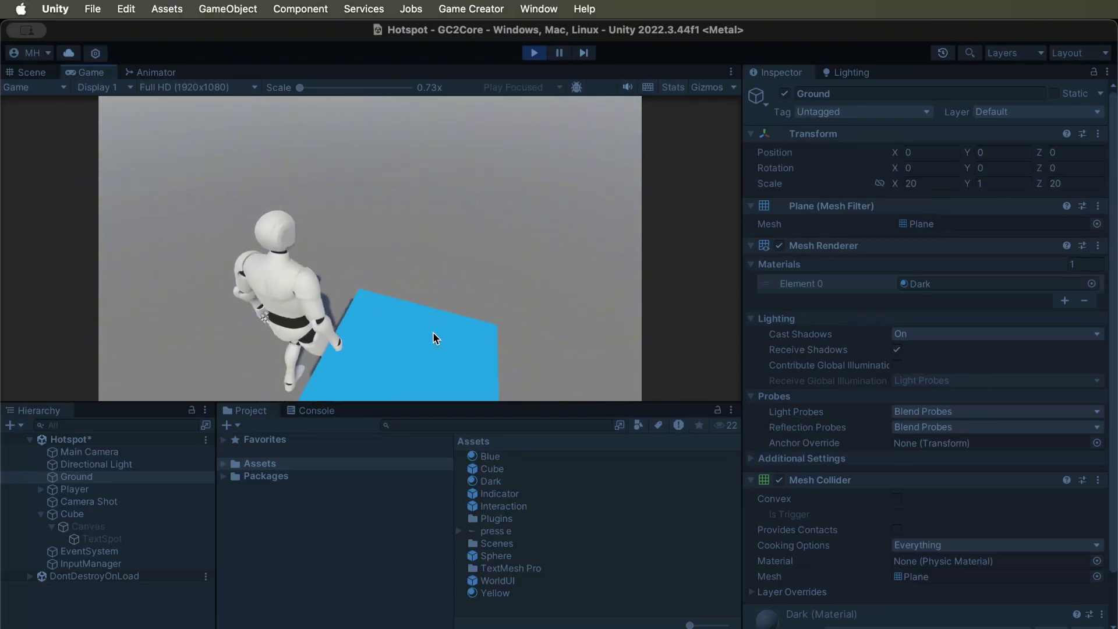
{"action": "key", "text": "space"}
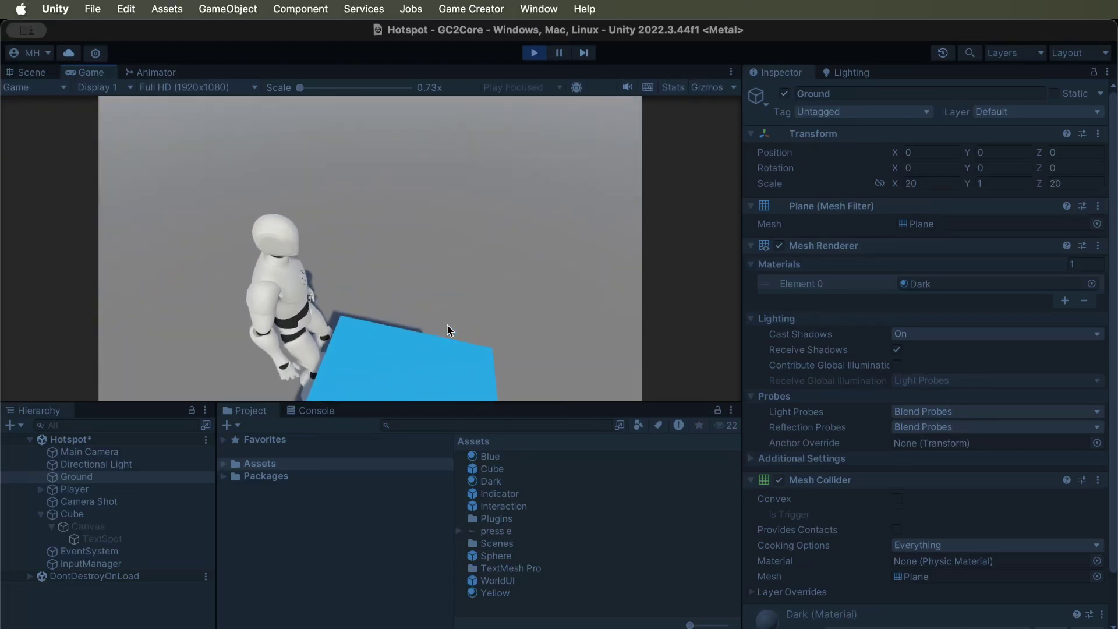
{"action": "key", "text": "w"}
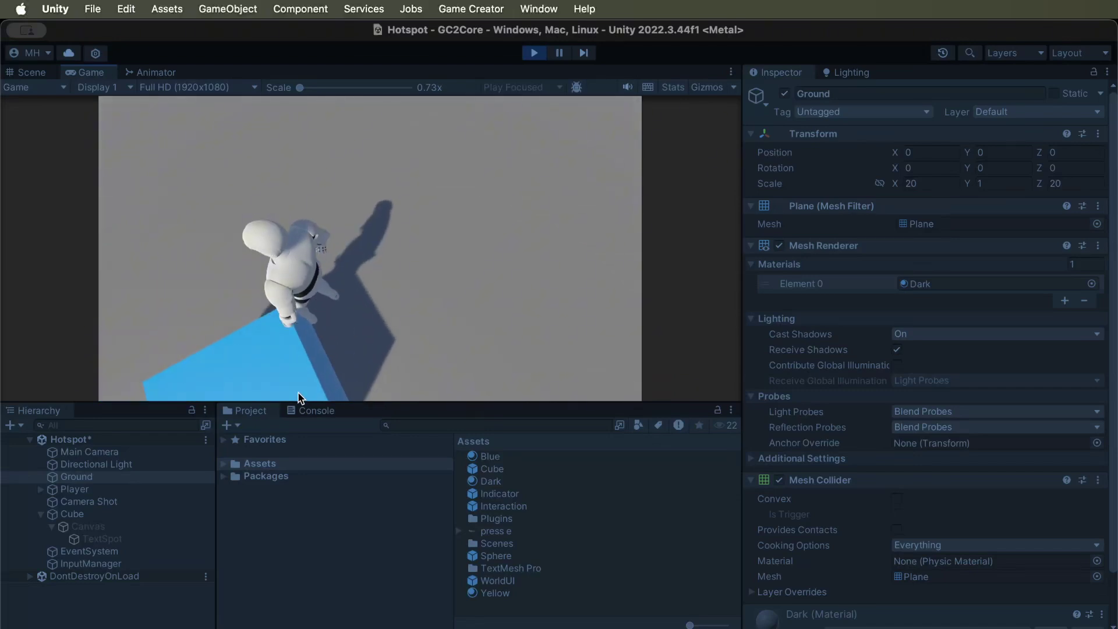
{"action": "key", "text": "w"}
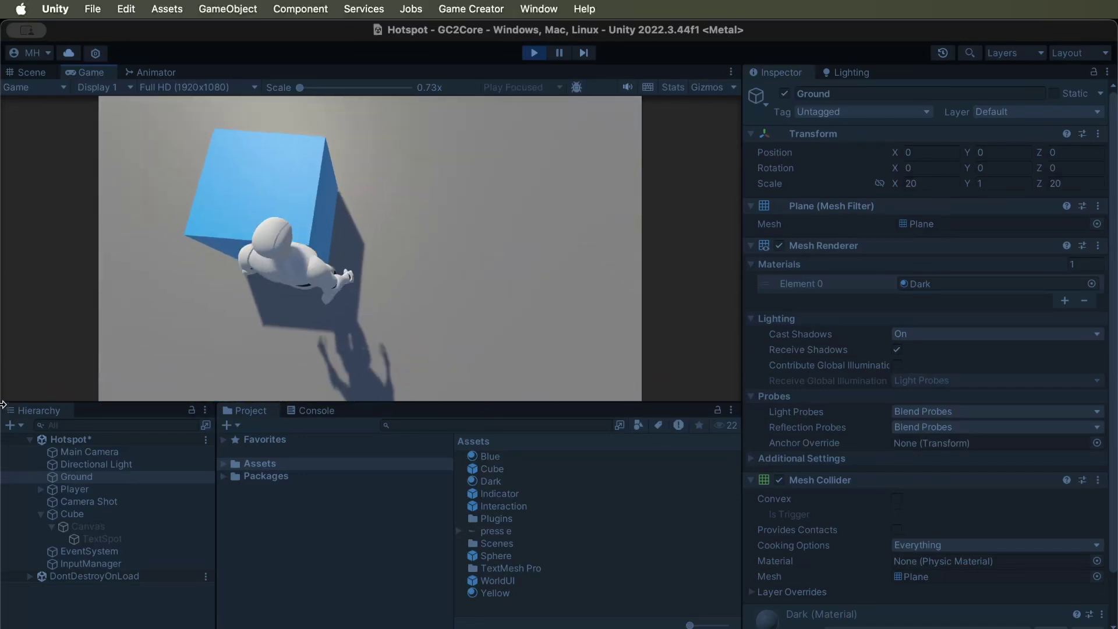
{"action": "key", "text": "w"}
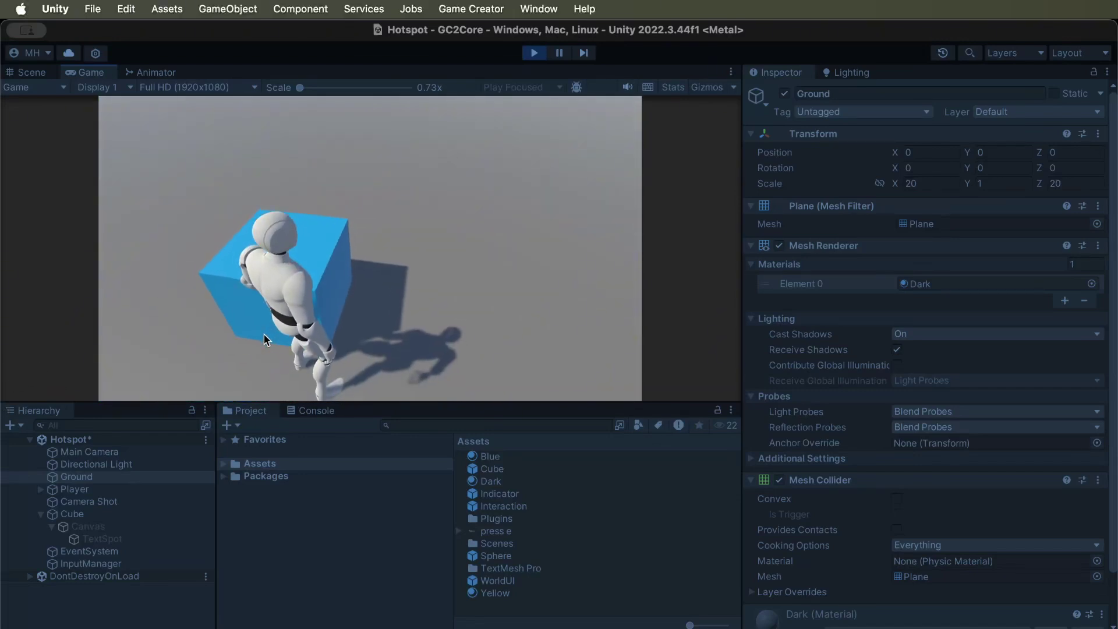
{"action": "key", "text": "w"}
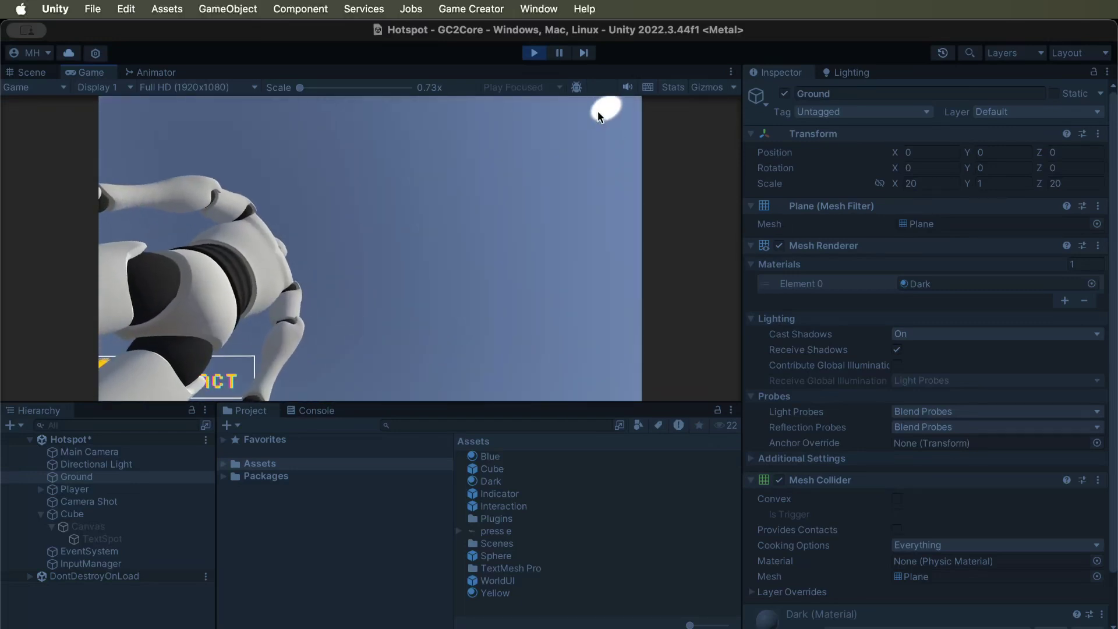
{"action": "left_click", "coordinate": [534, 53]}
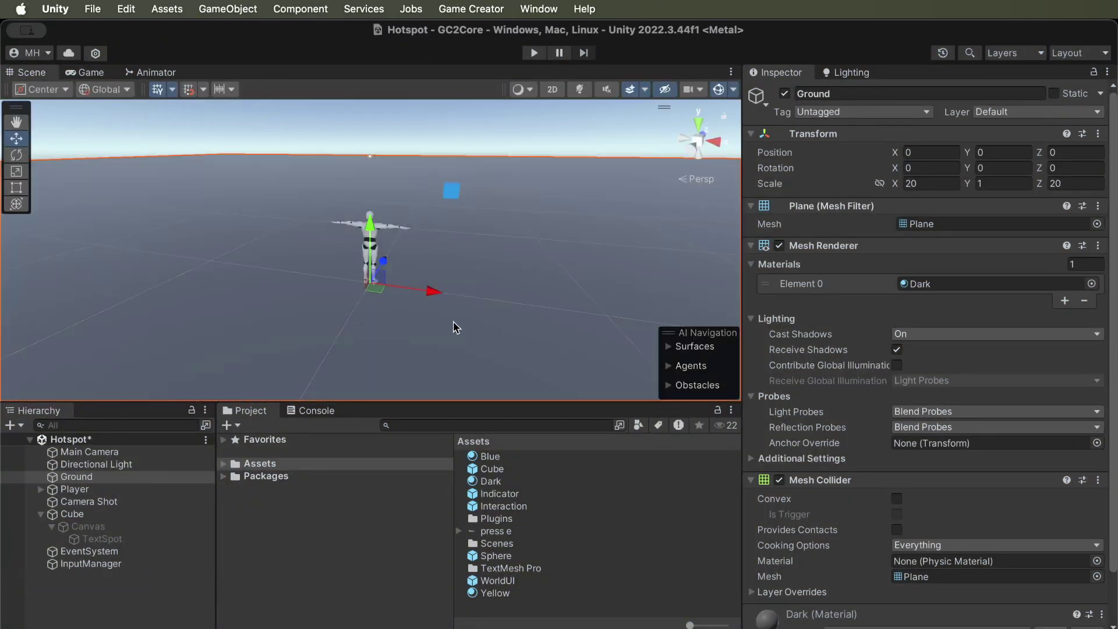
Step: Review the cube's available Hotspot modes without changing the selection, and reselect the Player to show its Interaction settings
{"action": "scroll", "coordinate": [855, 457], "scroll_direction": "down", "scroll_amount": 2}
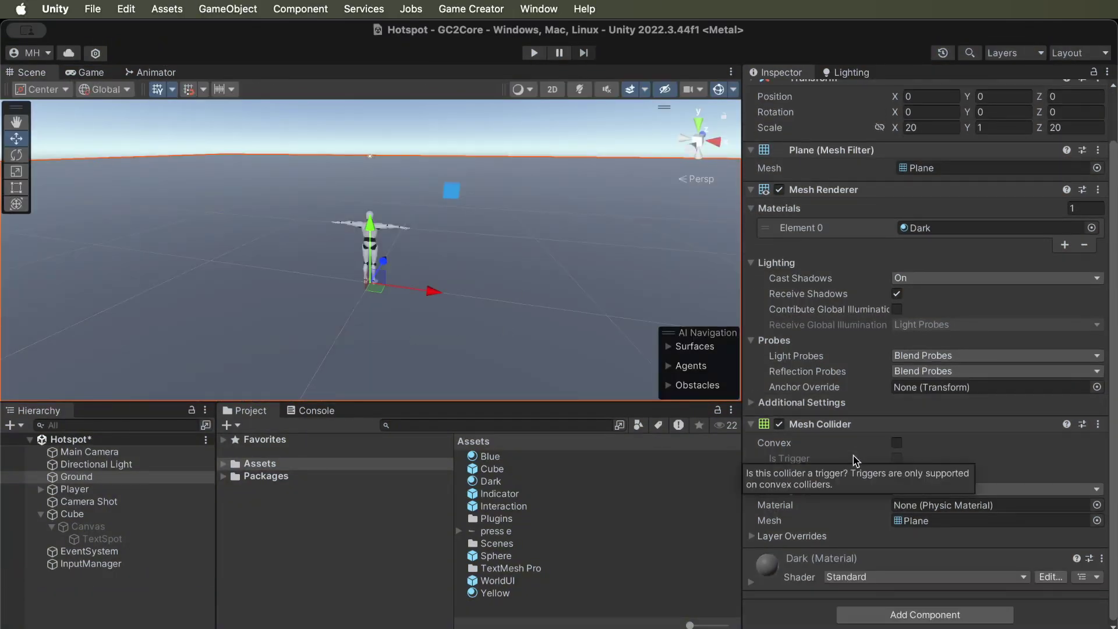
{"action": "scroll", "coordinate": [855, 457], "scroll_direction": "up", "scroll_amount": 2}
{"action": "left_click", "coordinate": [185, 515]}
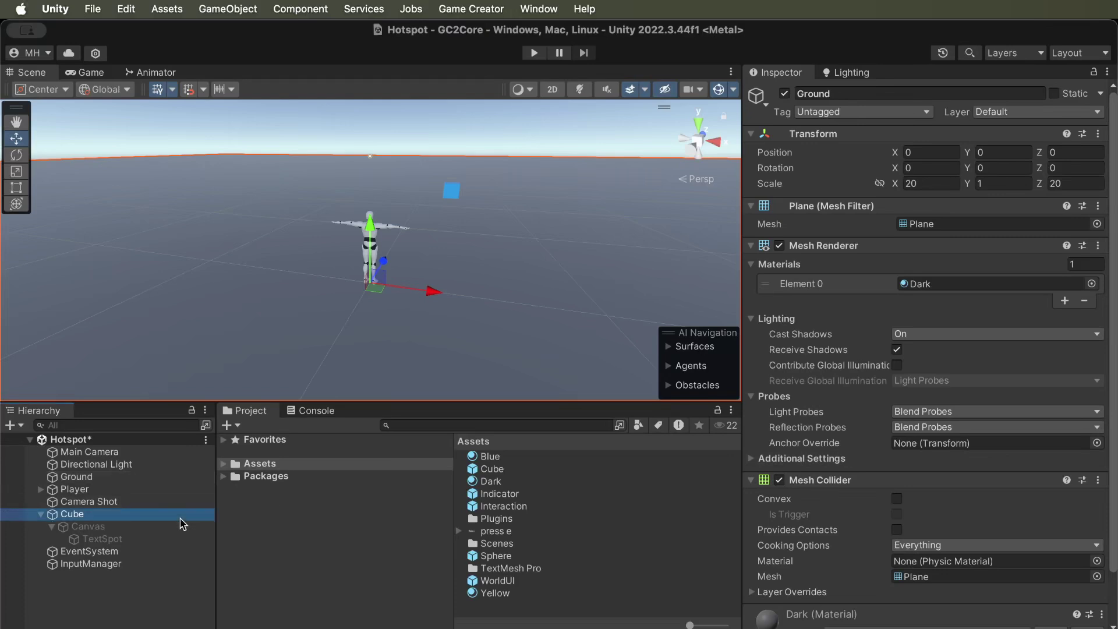
{"action": "left_click", "coordinate": [927, 535]}
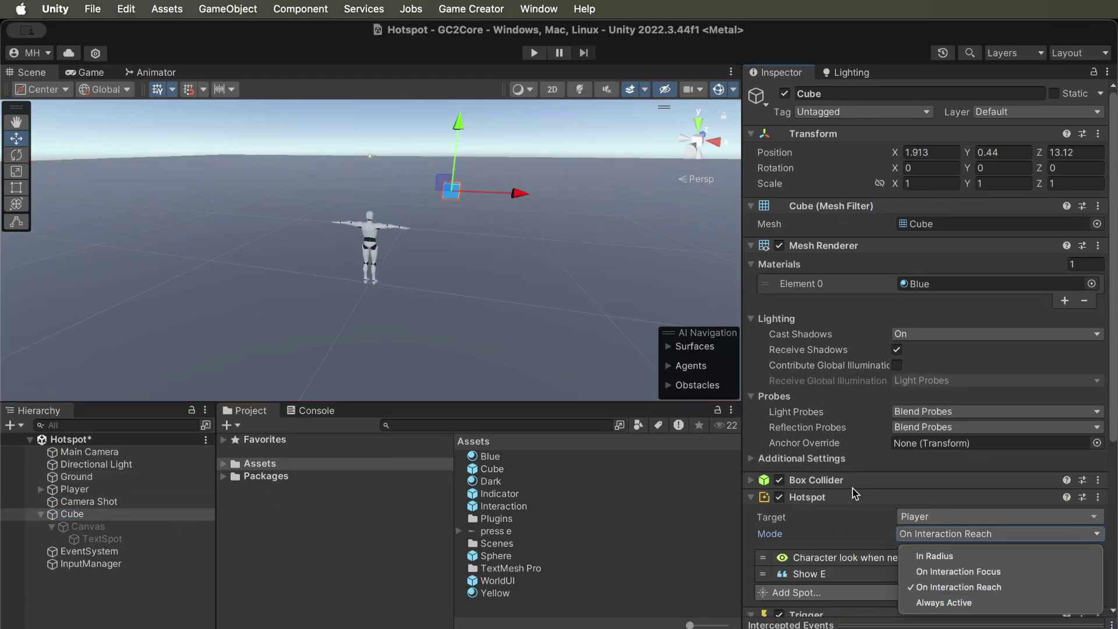
{"action": "left_click", "coordinate": [846, 515]}
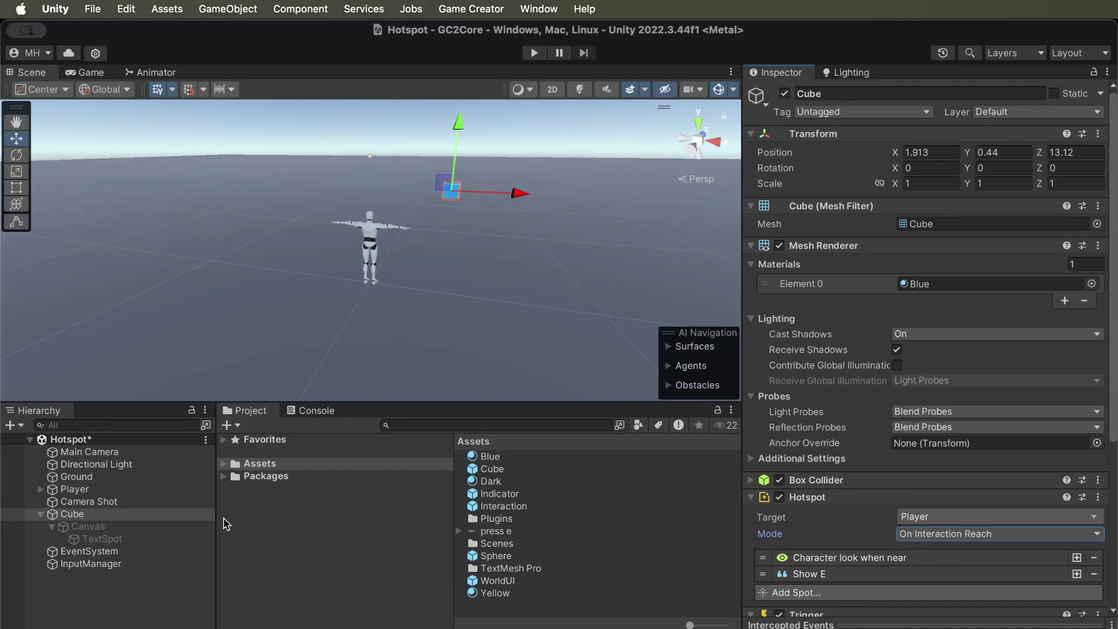
{"action": "left_click", "coordinate": [187, 520]}
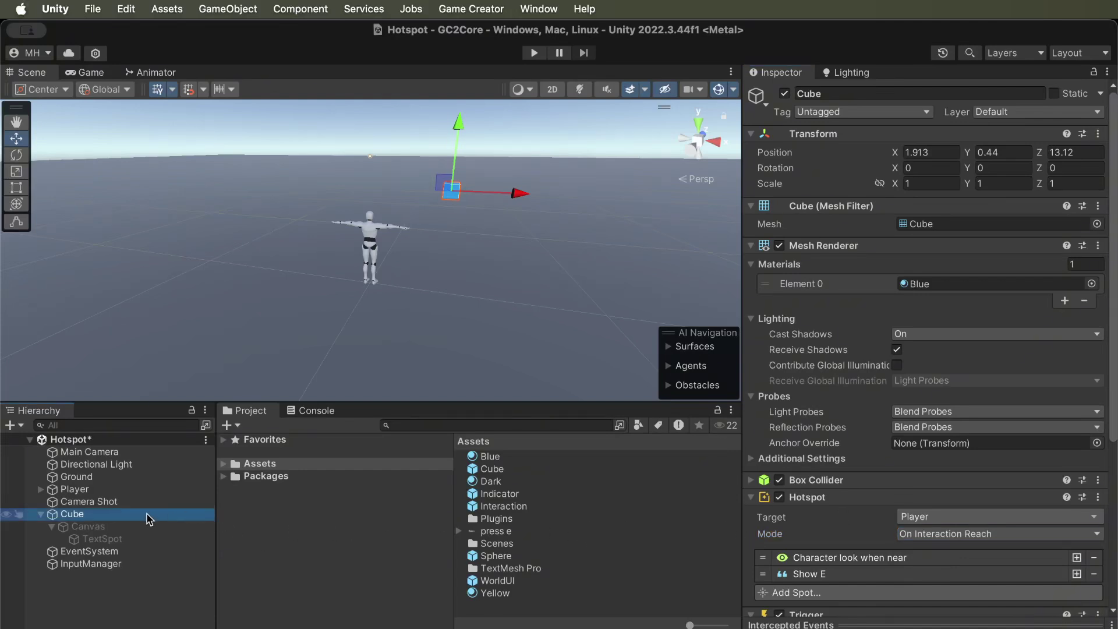
{"action": "left_click", "coordinate": [118, 490]}
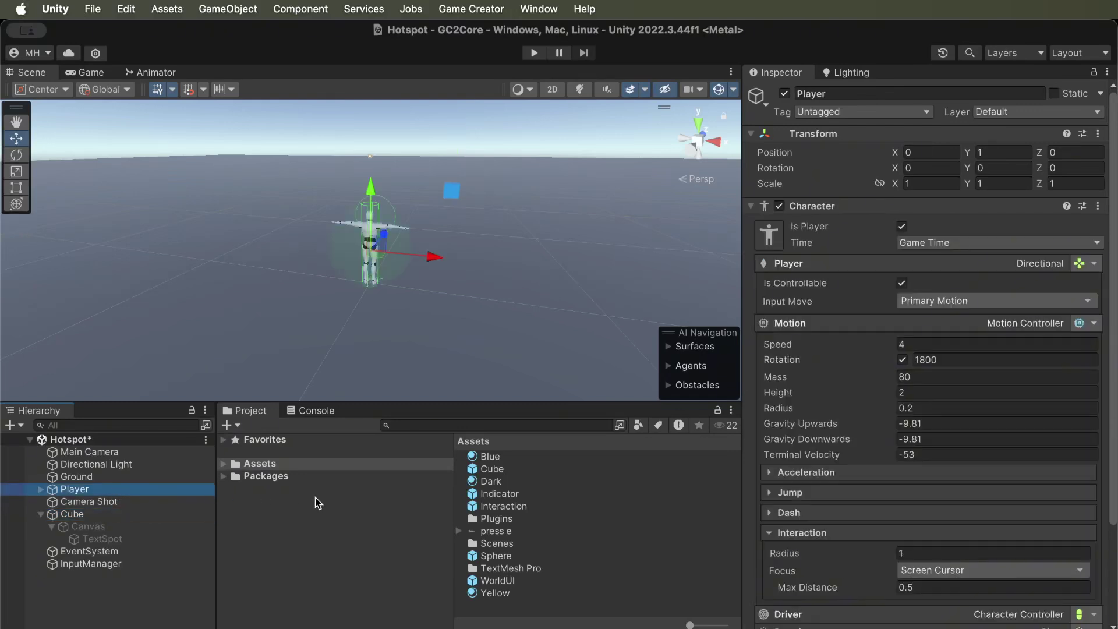